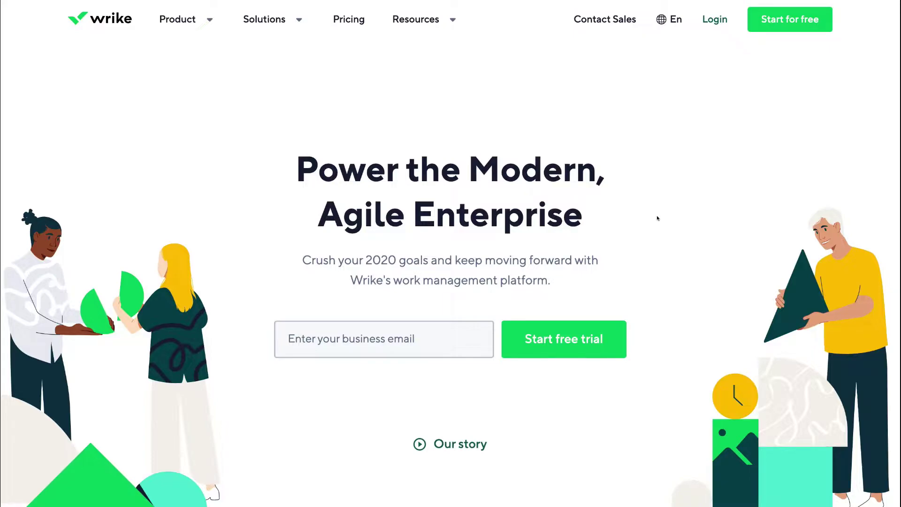
Enter the business email on the Wrike home page and start the free trial
left_click(446, 338)
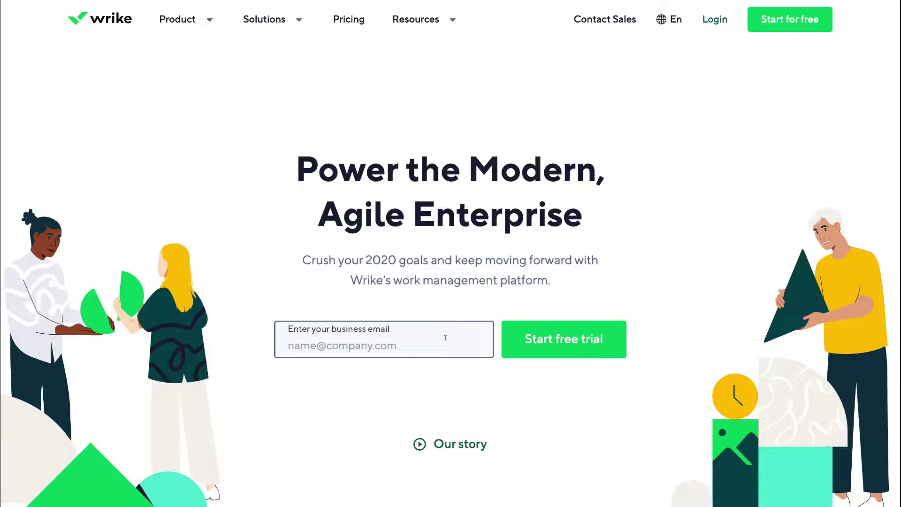
left_click(426, 370)
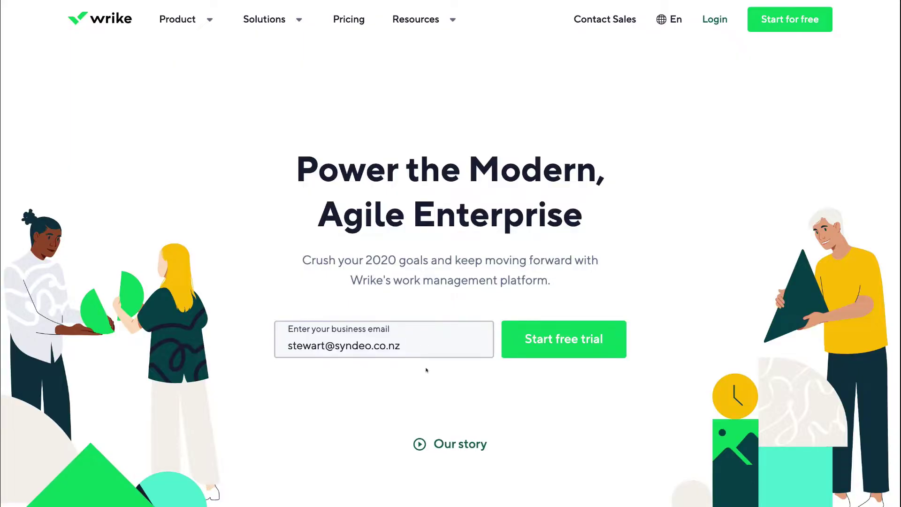
left_click(559, 351)
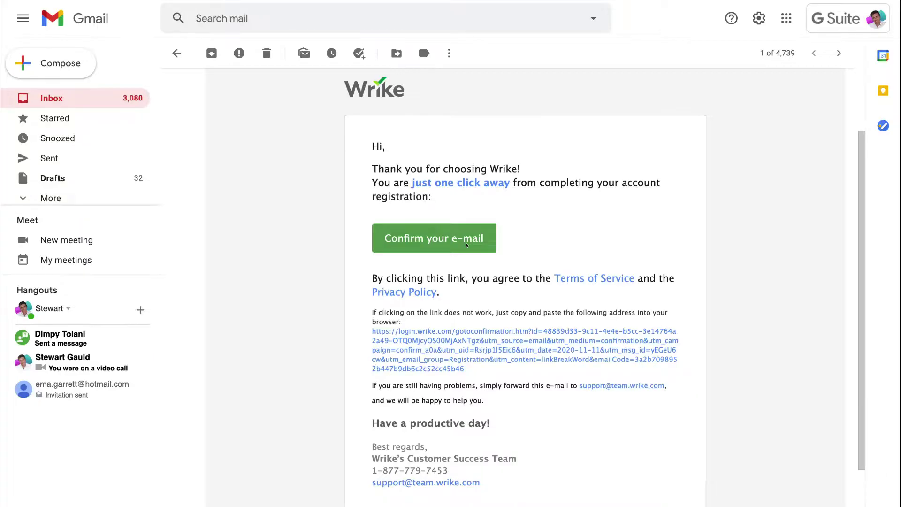
Confirm the registration e-mail and submit the full name, password, phone number, 2-50 employees, Creative Services/Design and New Zealand
left_click(467, 244)
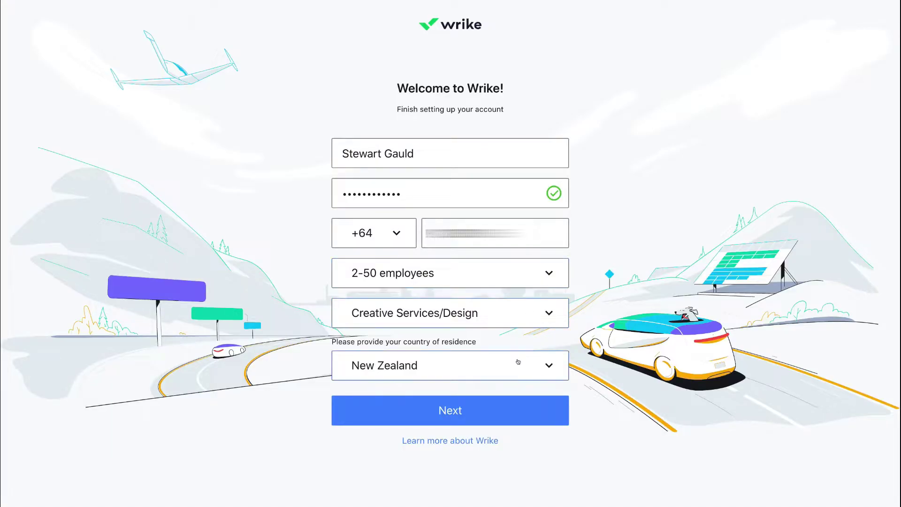
left_click(540, 417)
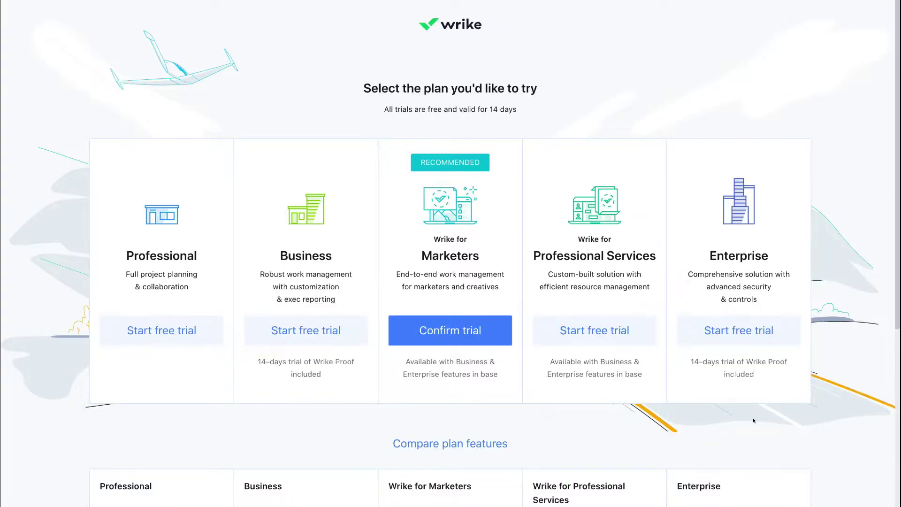
Compare the features of the trial plans and start the free trial of the Professional plan
scroll(754, 421, "down", 5)
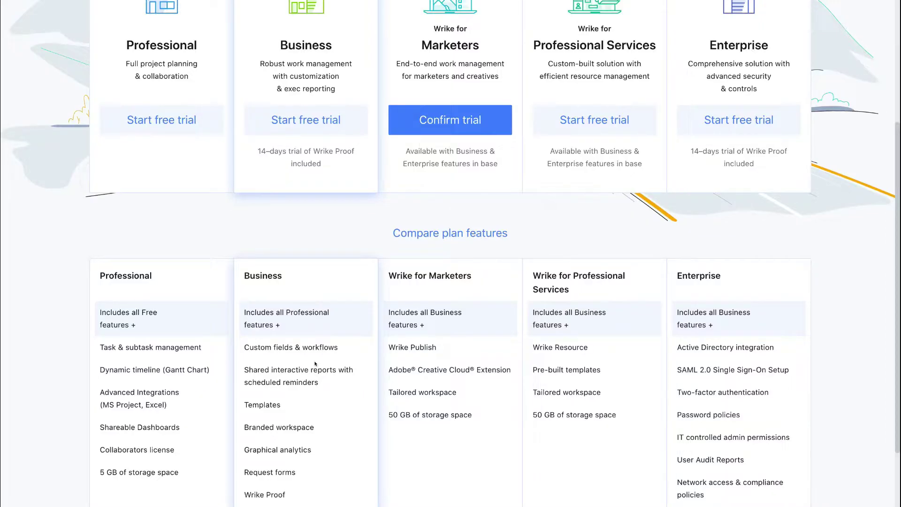
scroll(315, 363, "up", 5)
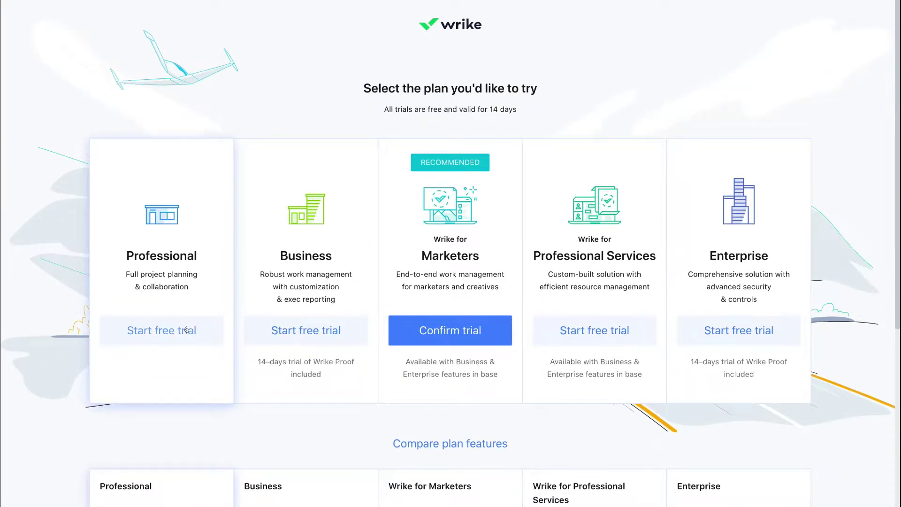
left_click(201, 330)
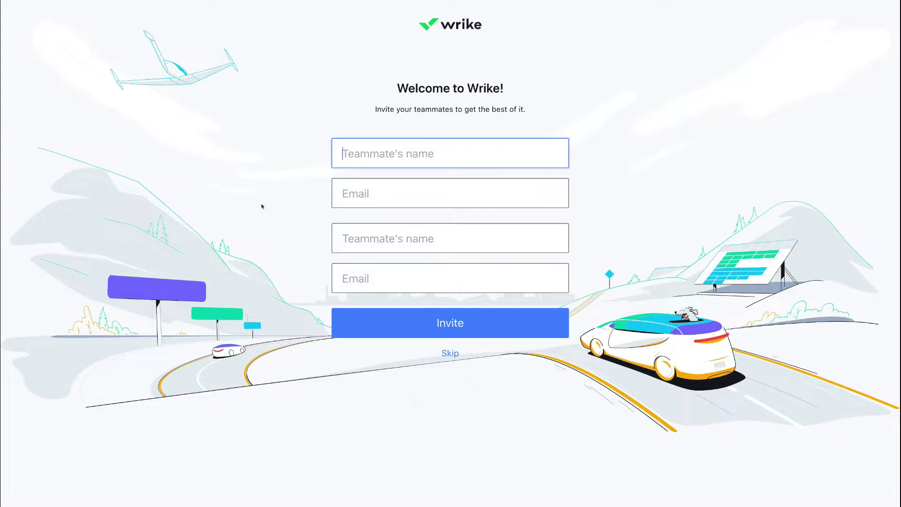
Skip the teammate invitations and finish the onboarding with default settings, without a template or the introduction video
left_click(444, 354)
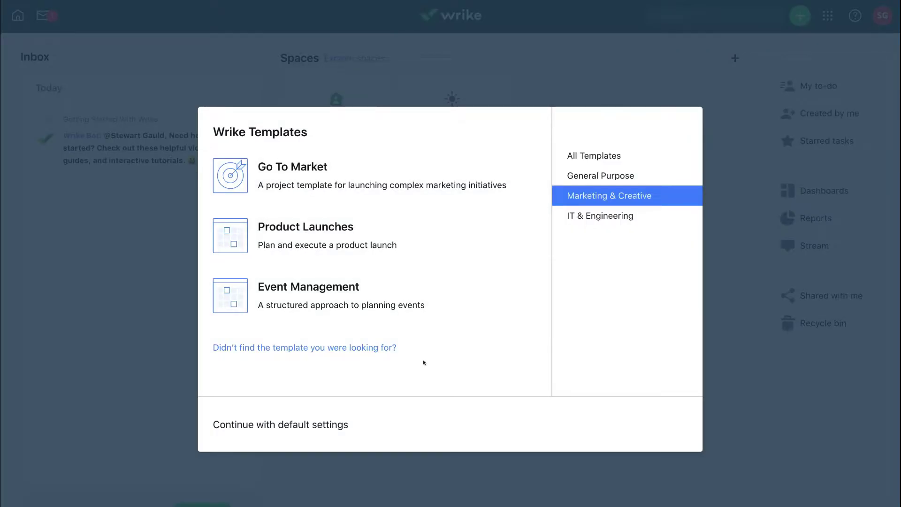
left_click(279, 426)
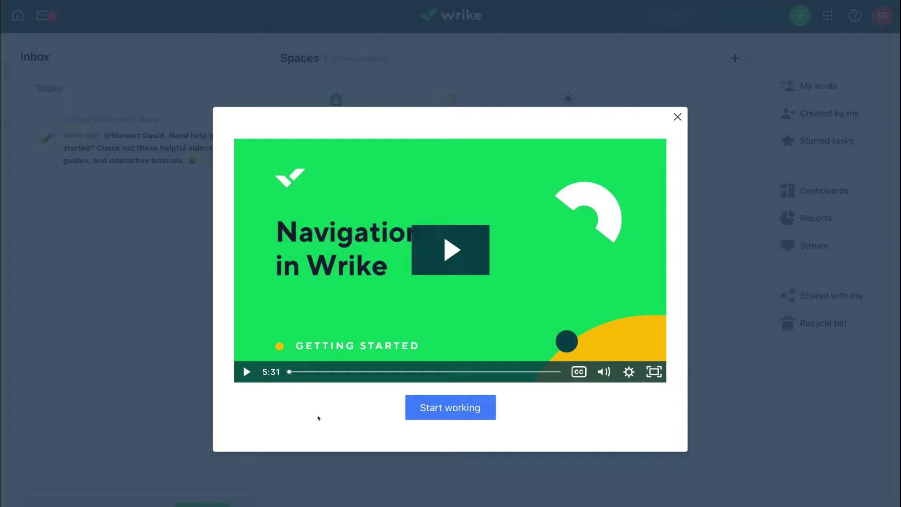
left_click(450, 408)
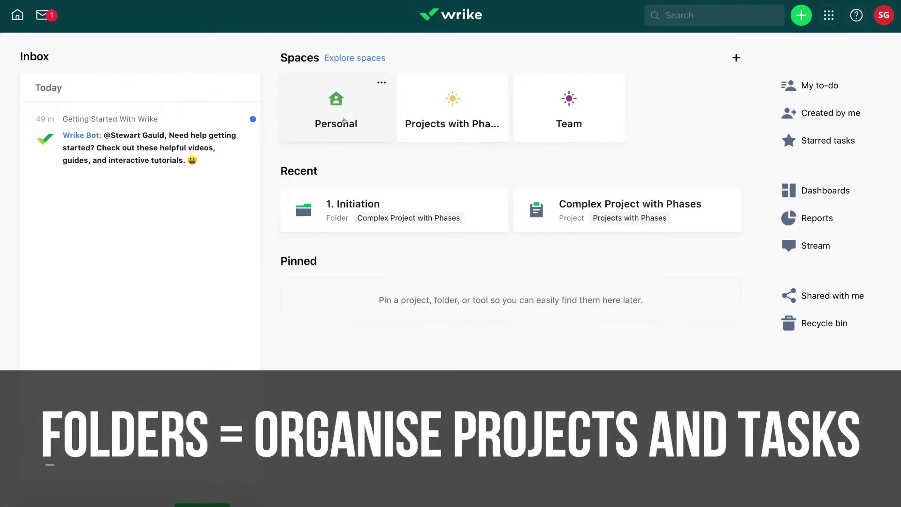
Open the Personal space and review the creation forms for a project and a folder without creating either
left_click(355, 96)
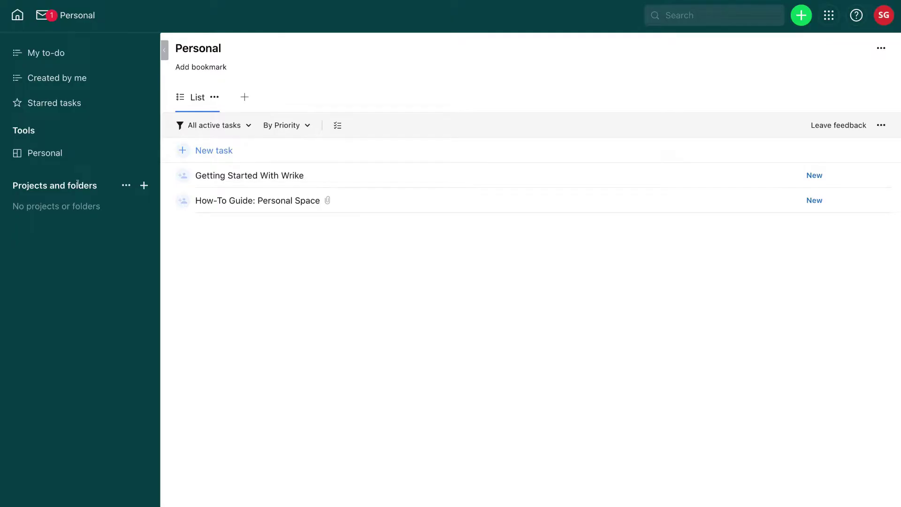
left_click(143, 185)
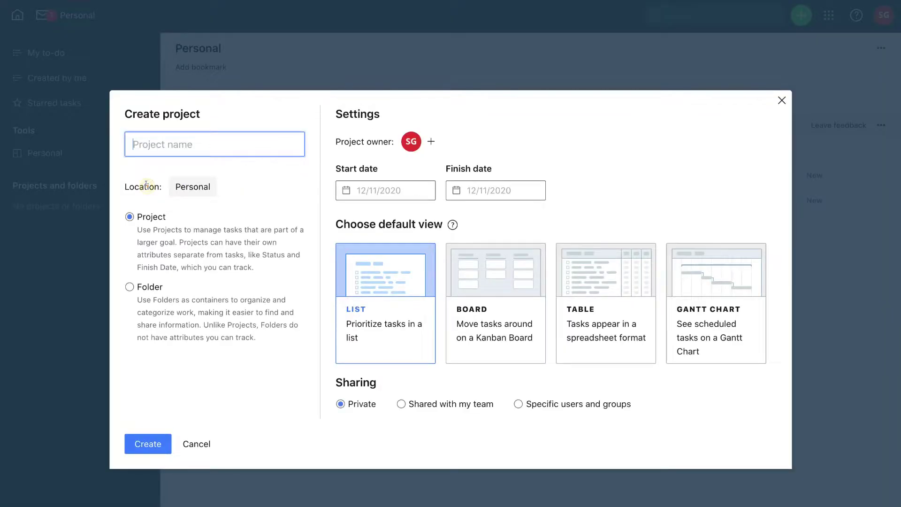
left_click(128, 285)
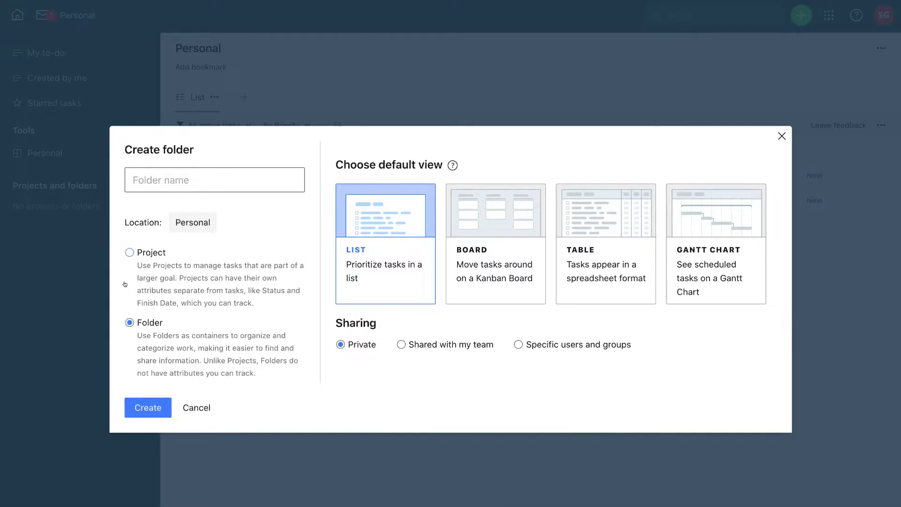
left_click(128, 253)
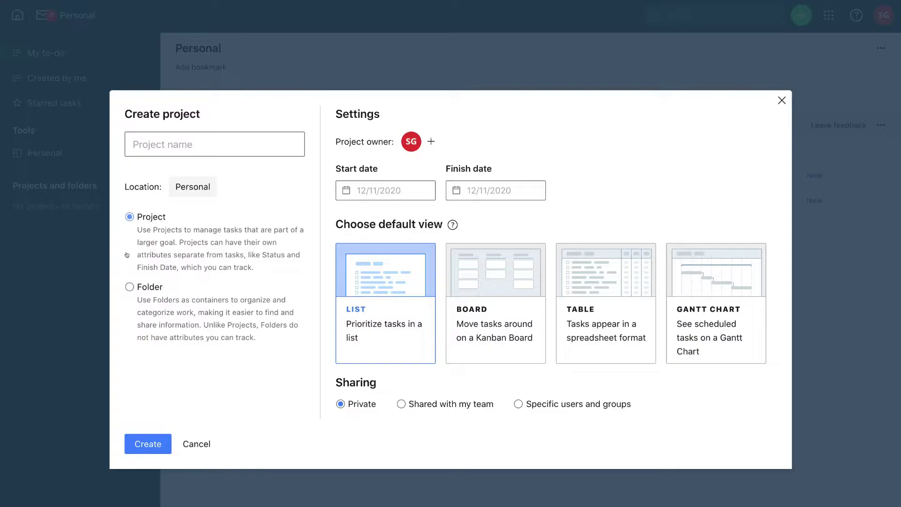
left_click(782, 101)
left_click(785, 103)
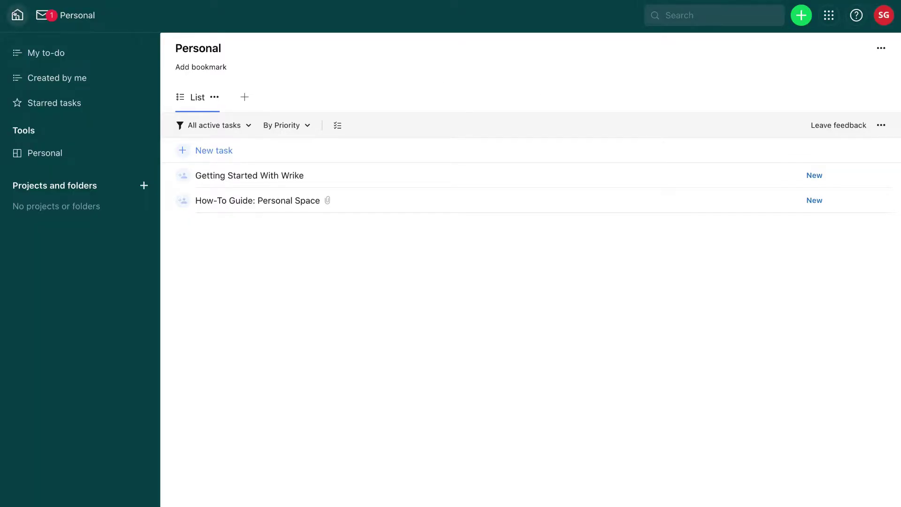
Open the Projects with Phases space and look at its project creation form, leaving it without creating anything
left_click(17, 15)
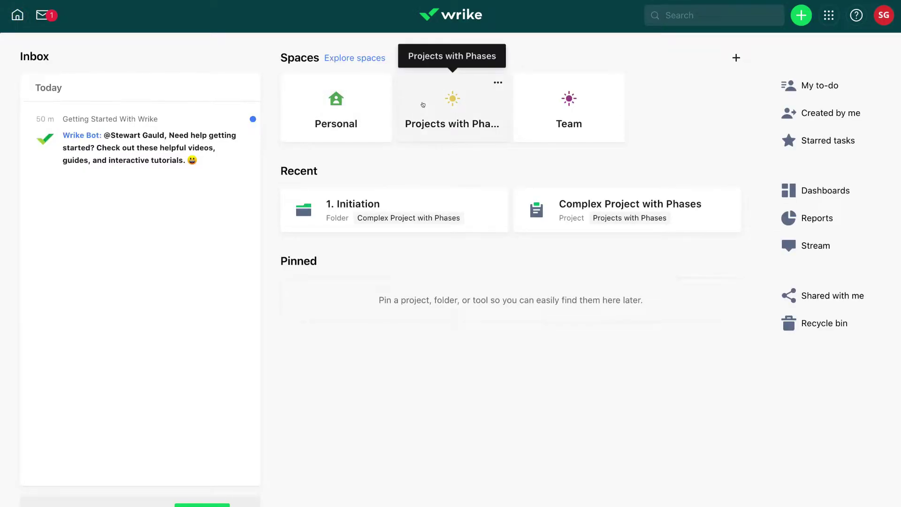
left_click(423, 105)
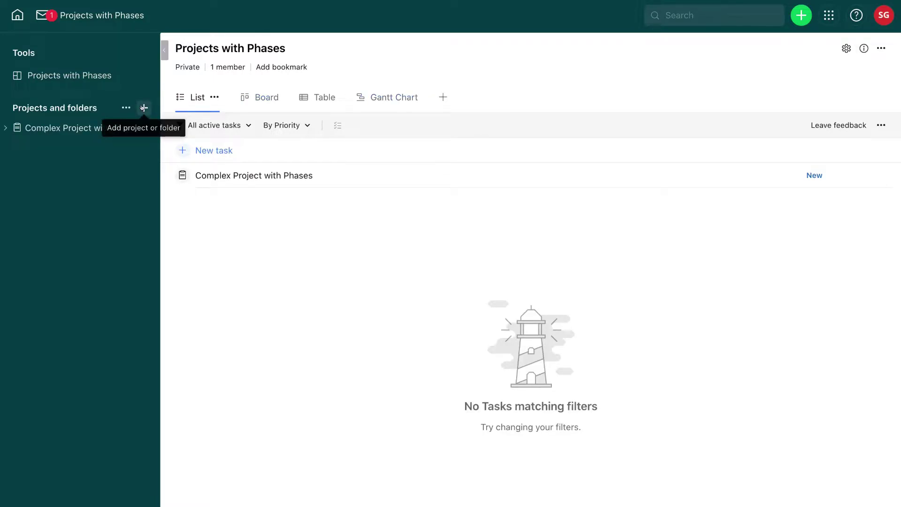
left_click(143, 108)
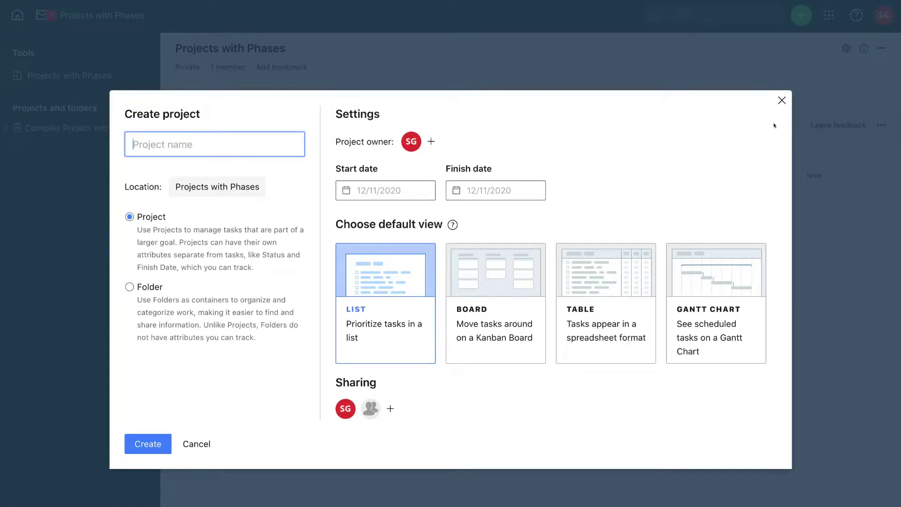
left_click(781, 100)
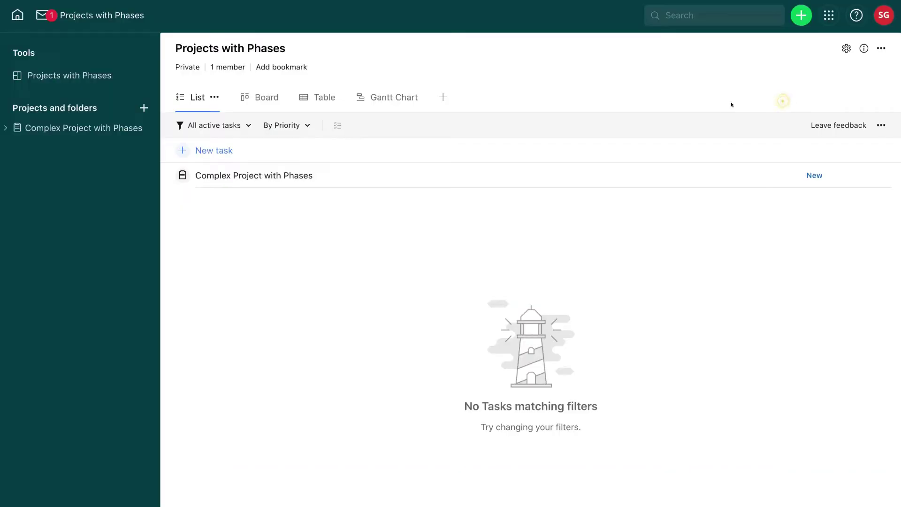
Open the Team space and view its project creation form and the item types that can be created globally
left_click(17, 15)
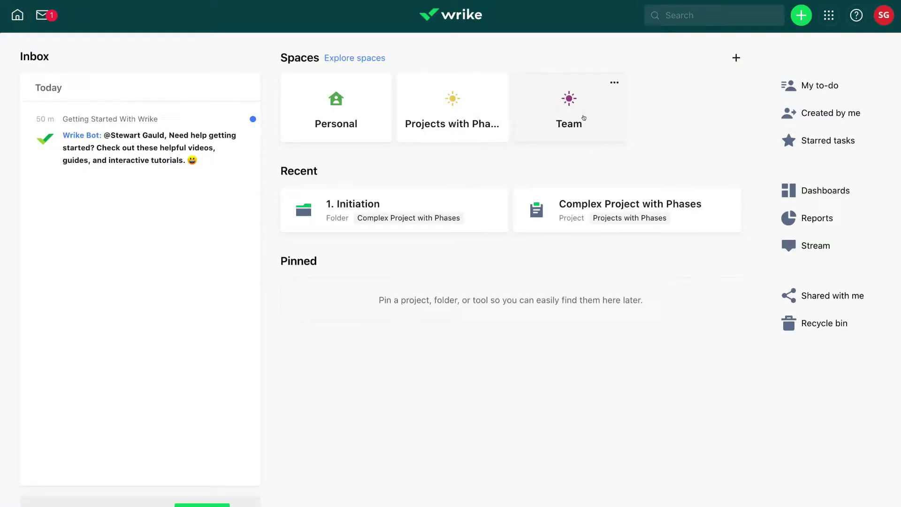
left_click(583, 118)
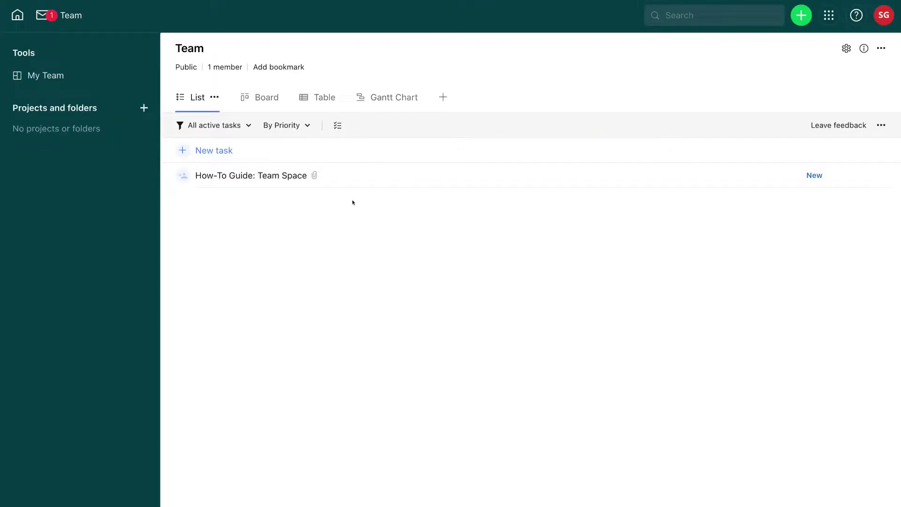
left_click(144, 108)
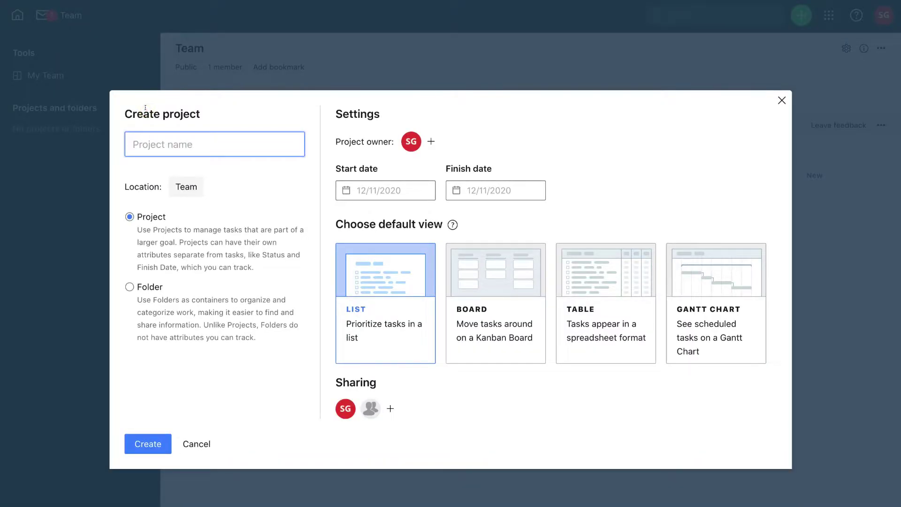
left_click(781, 100)
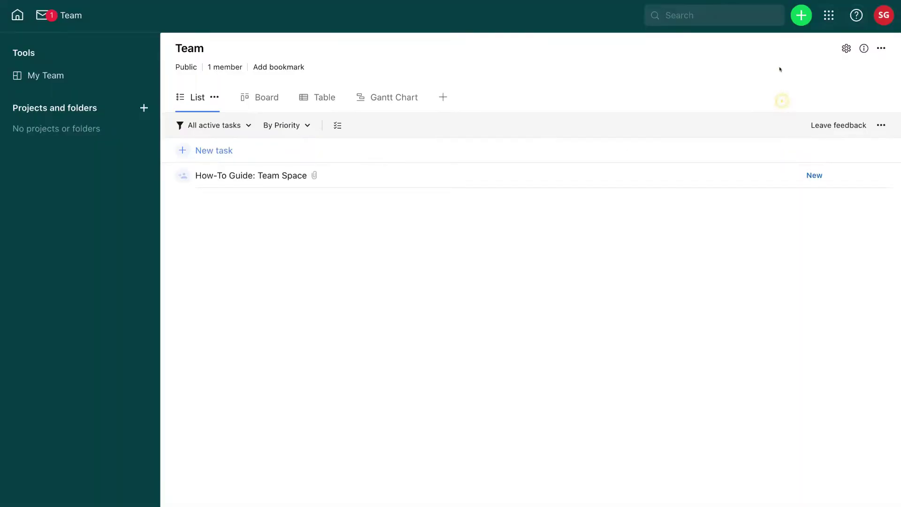
left_click(803, 15)
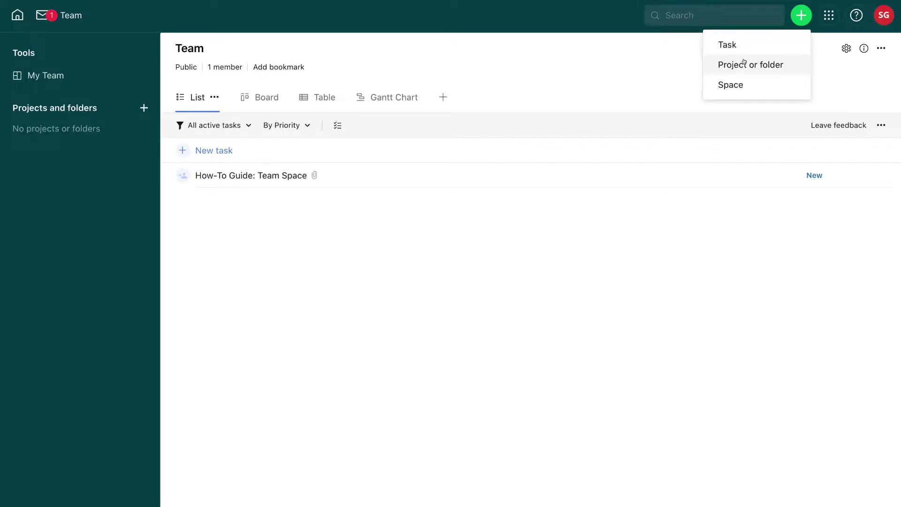
left_click(666, 69)
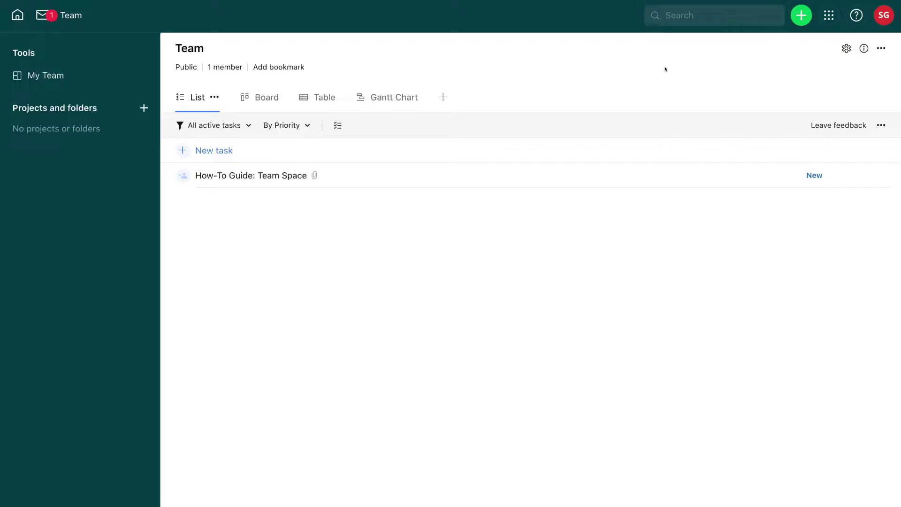
Return to the home page and open the full Inbox to view the incoming messages
left_click(17, 15)
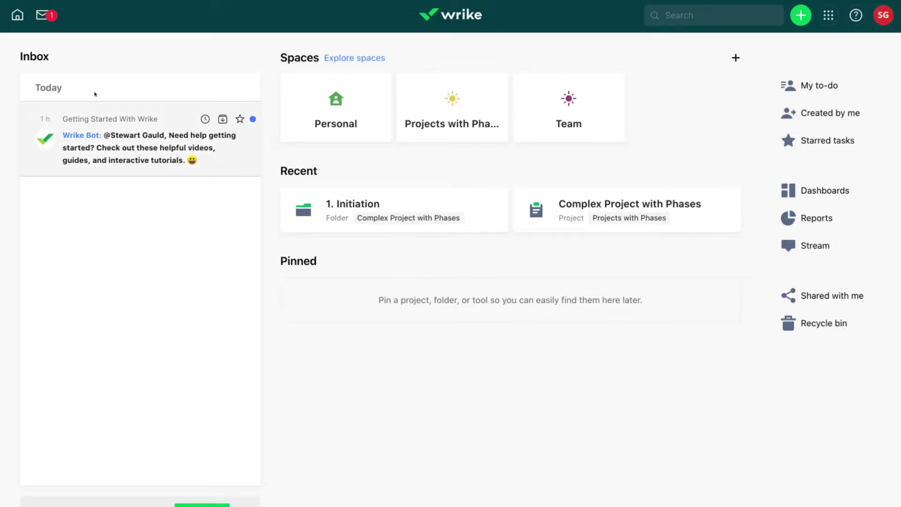
left_click(42, 20)
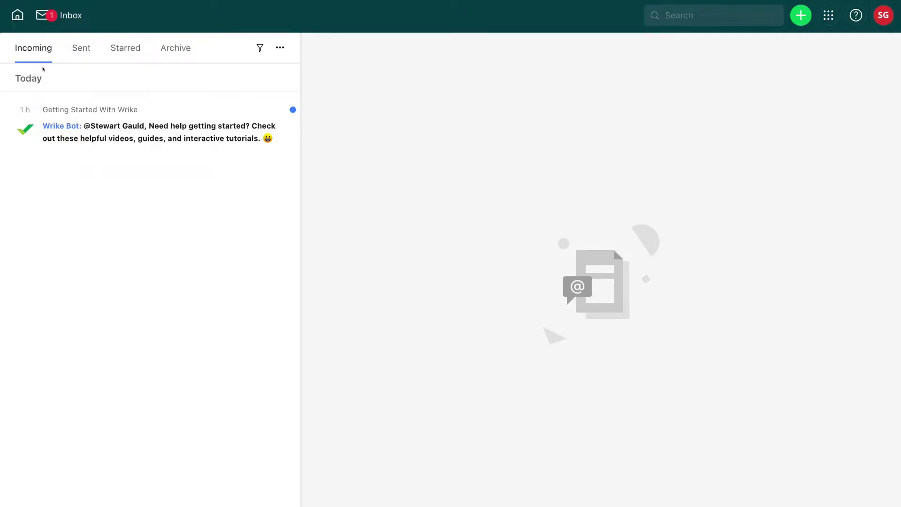
Go back to the home page and view the space creation form without creating a space
left_click(15, 18)
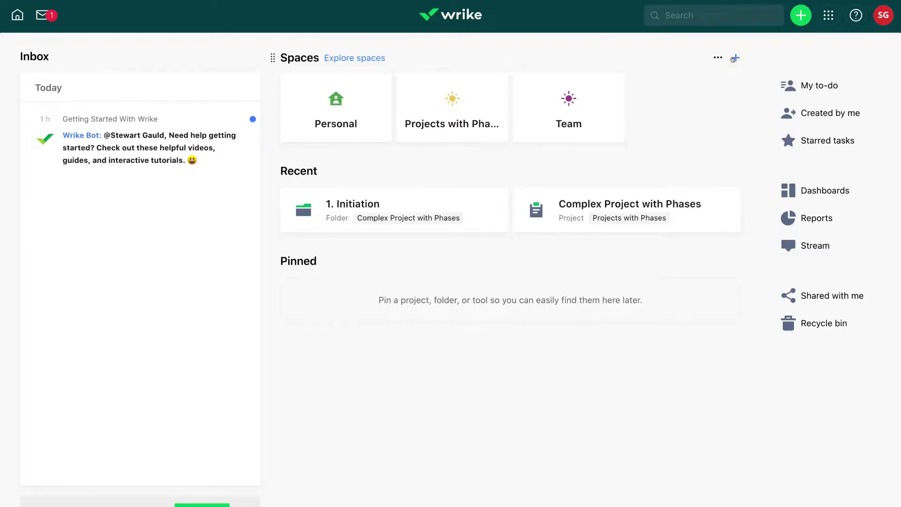
left_click(735, 59)
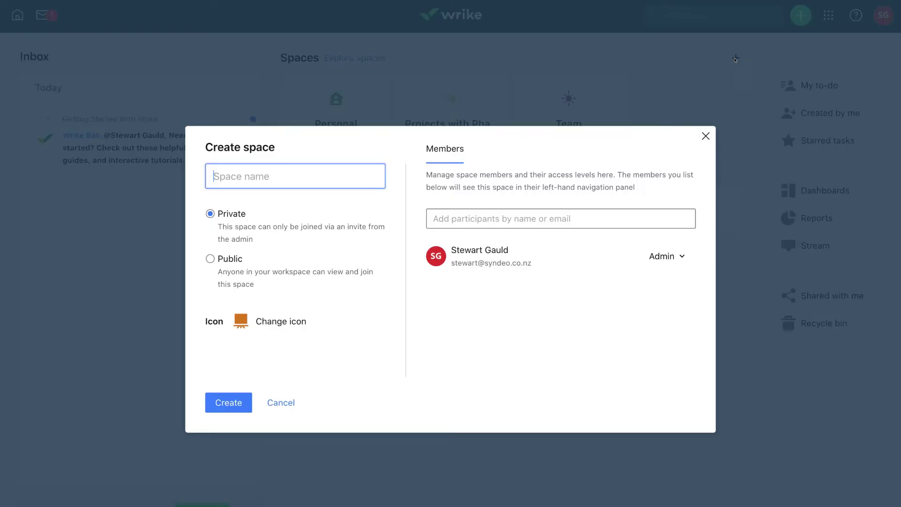
left_click(707, 135)
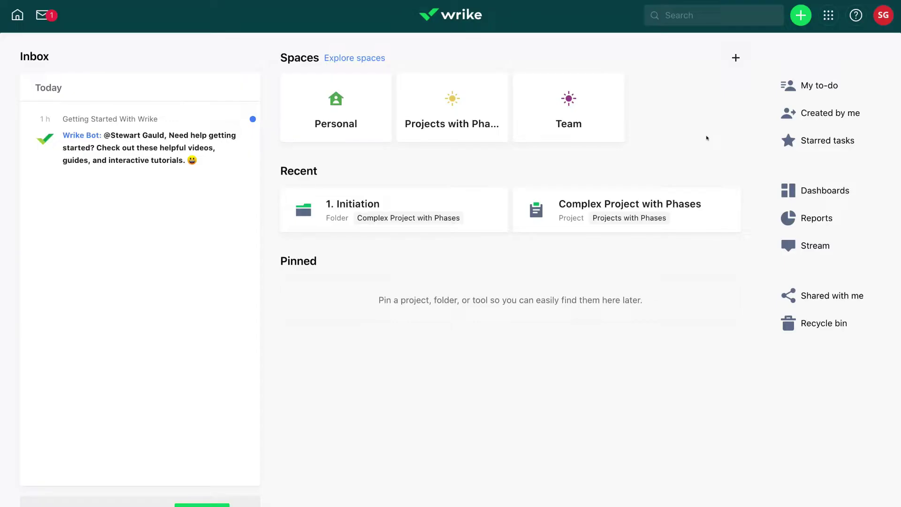
left_click(796, 15)
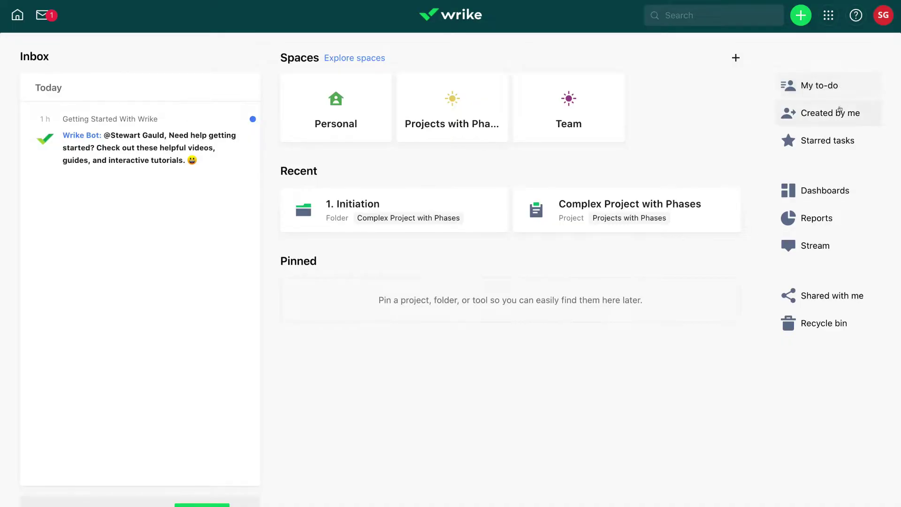
View the list of tasks created by the account owner, and open the My Team dashboard from the home page
left_click(840, 109)
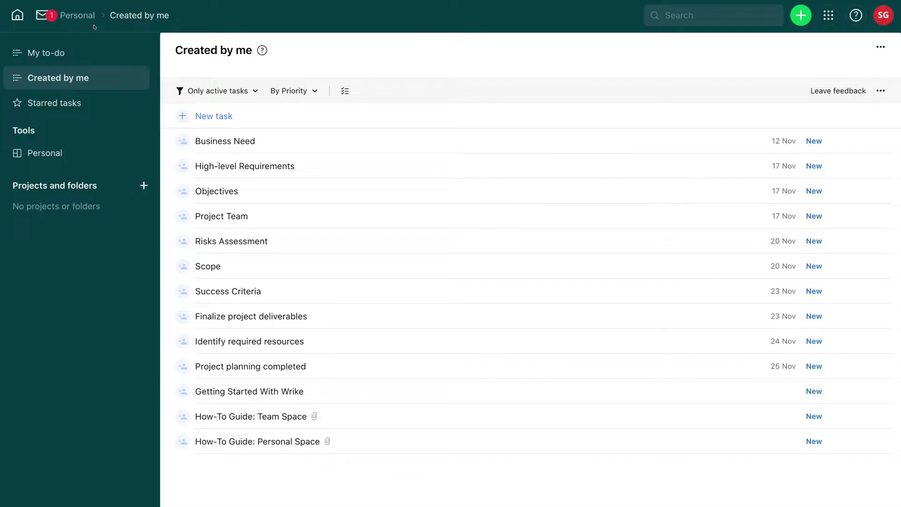
left_click(17, 15)
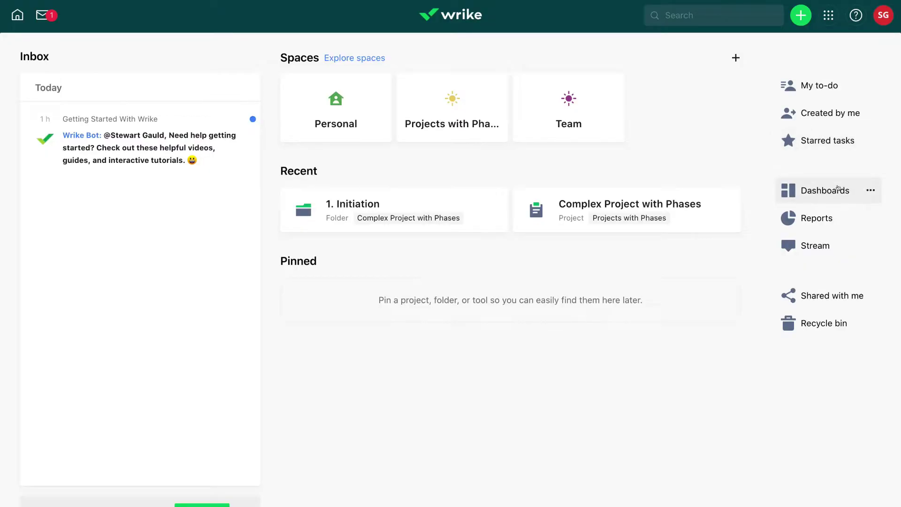
left_click(838, 188)
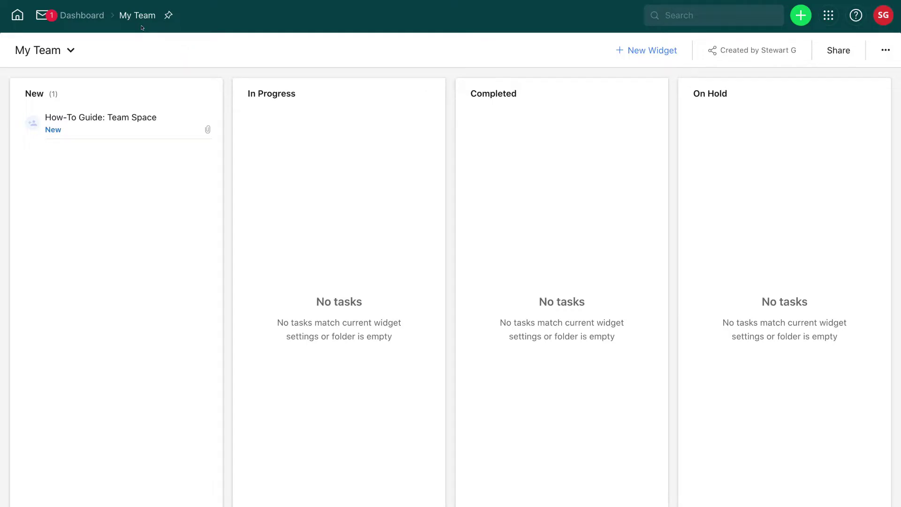
Switch from the My Team dashboard to the Personal dashboard, and view the Projects with Phases dashboard
left_click(58, 52)
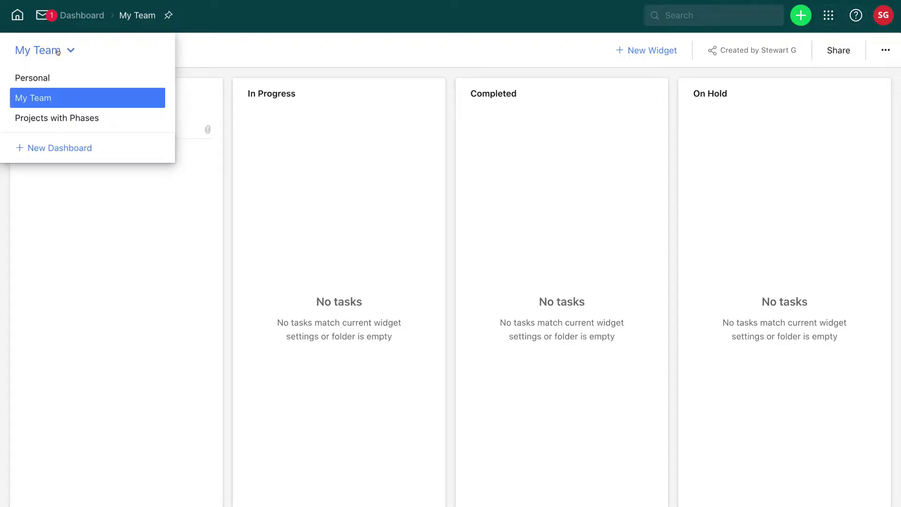
left_click(50, 76)
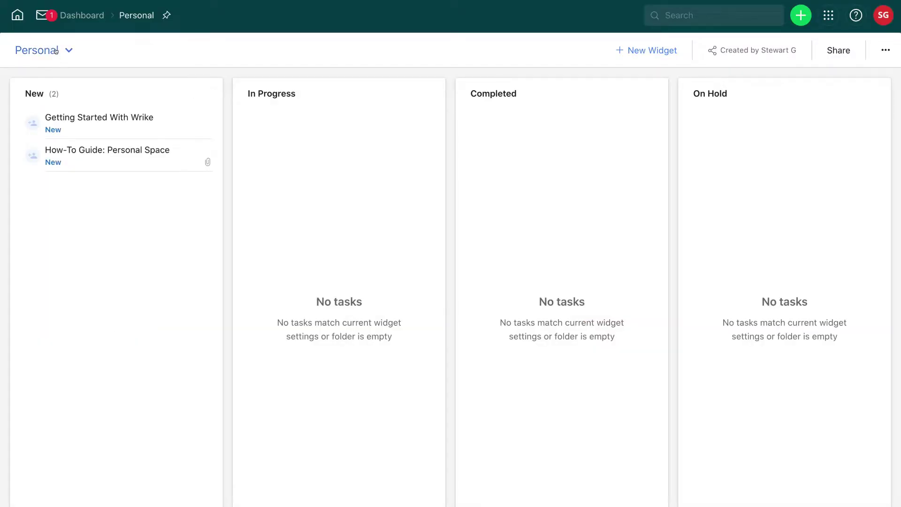
left_click(56, 51)
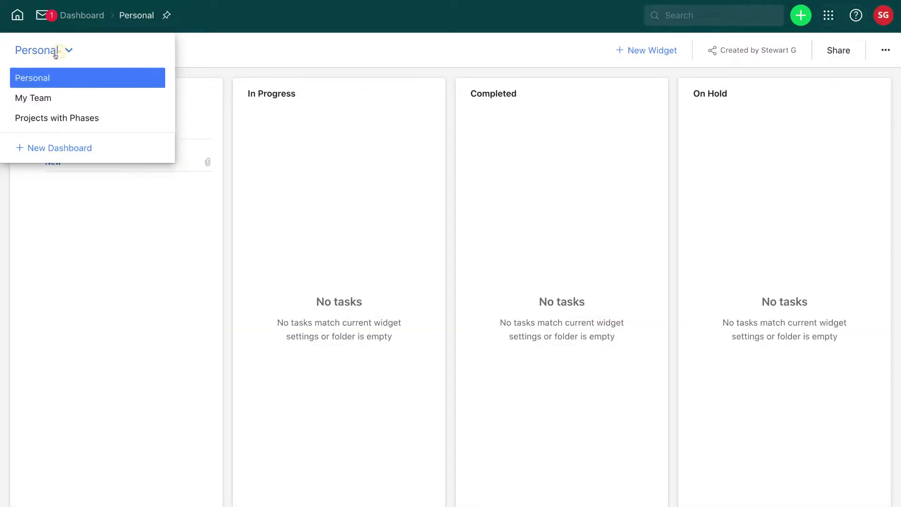
left_click(47, 117)
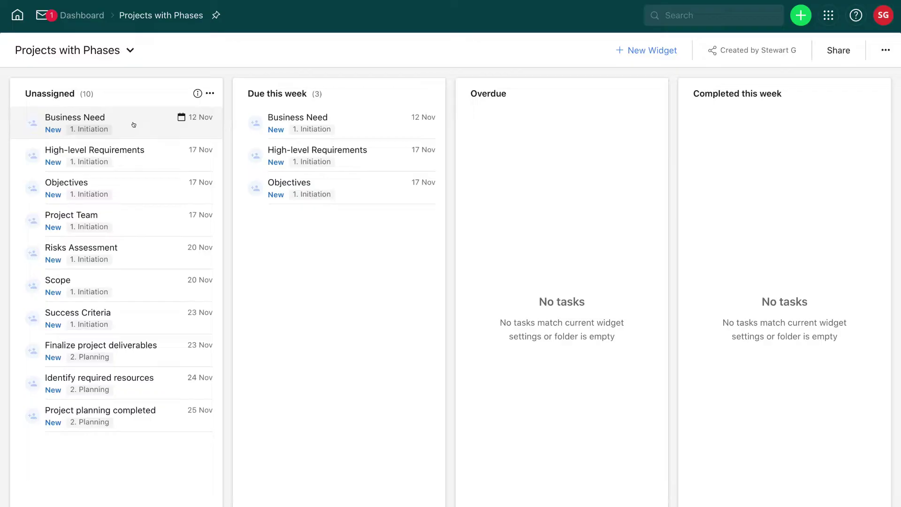
Return to the My Team dashboard and move the How-To Guide: Team Space task to In Progress, then on to Completed
left_click(101, 51)
left_click(64, 97)
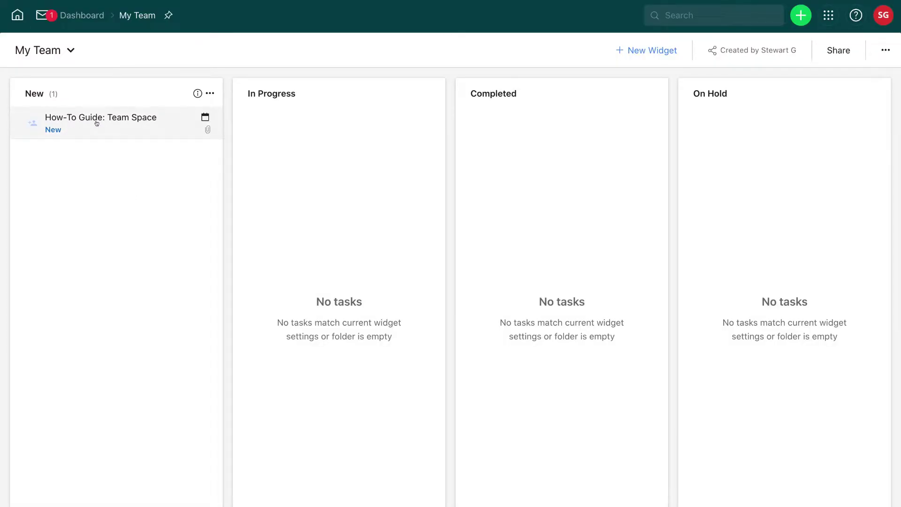
left_click_drag(97, 123, 326, 156)
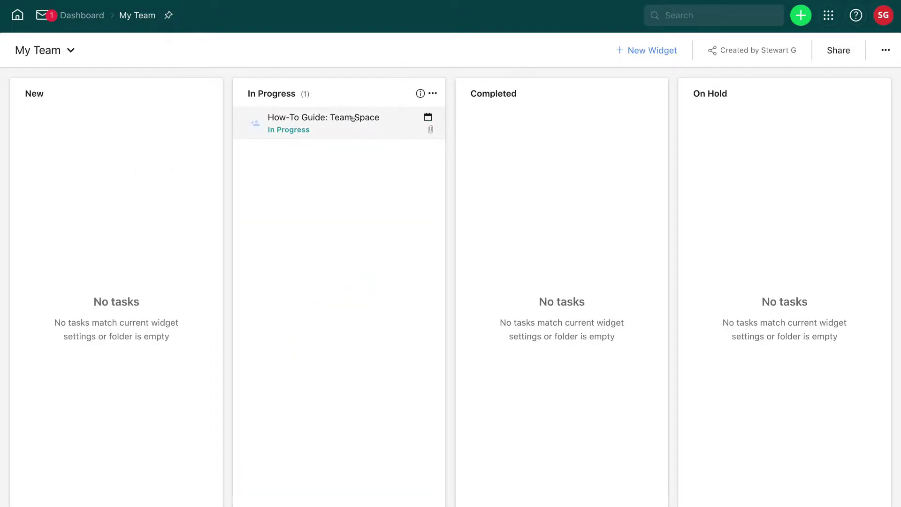
left_click_drag(351, 119, 586, 125)
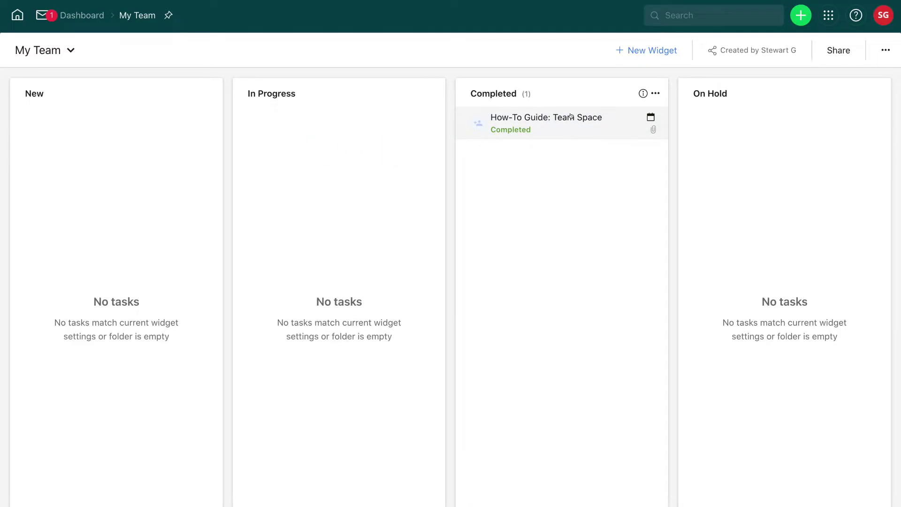
Open the How-To Guide: Team Space task, read through its description, and close it without changes
left_click(567, 116)
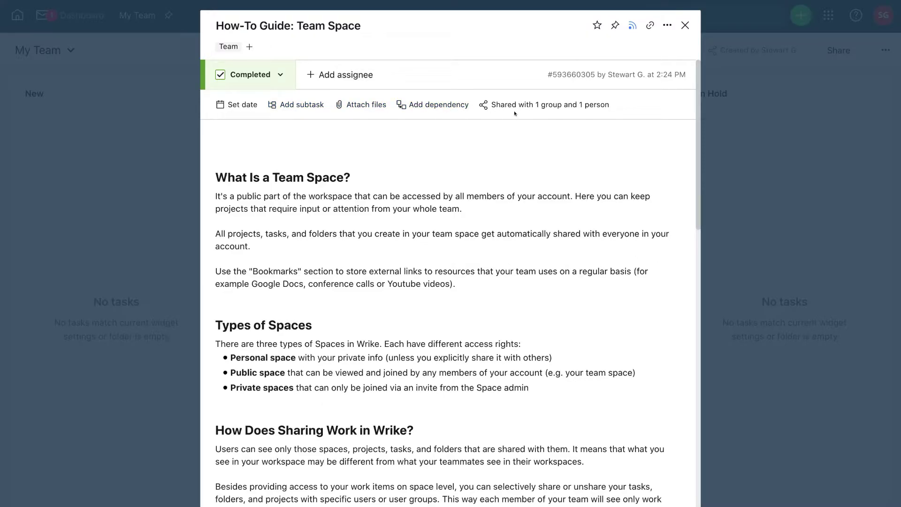
left_click(461, 161)
scroll(451, 191, "down", 3)
scroll(451, 191, "down", 3)
scroll(451, 191, "up", 6)
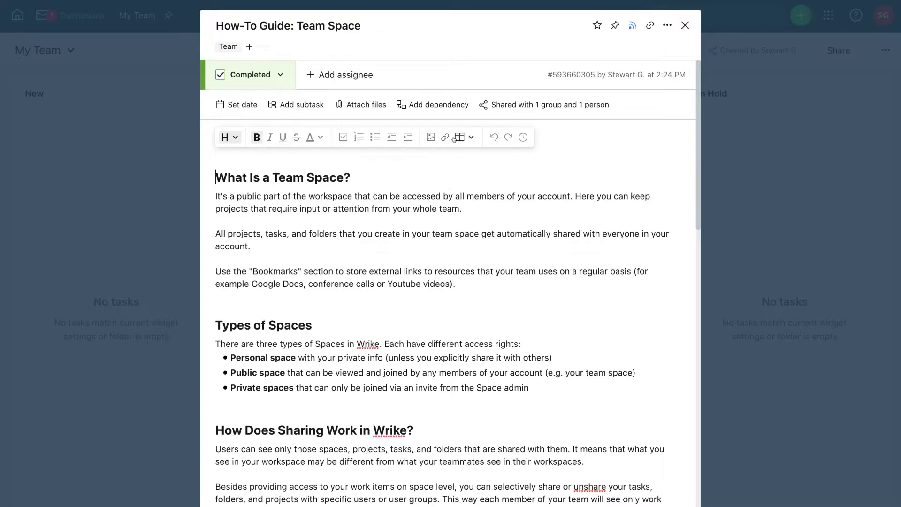
scroll(357, 301, "down", 4)
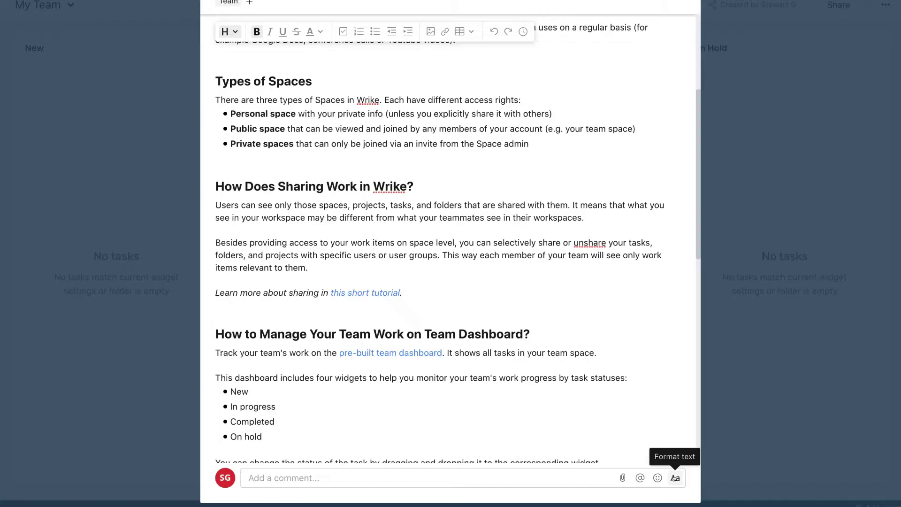
left_click(683, 21)
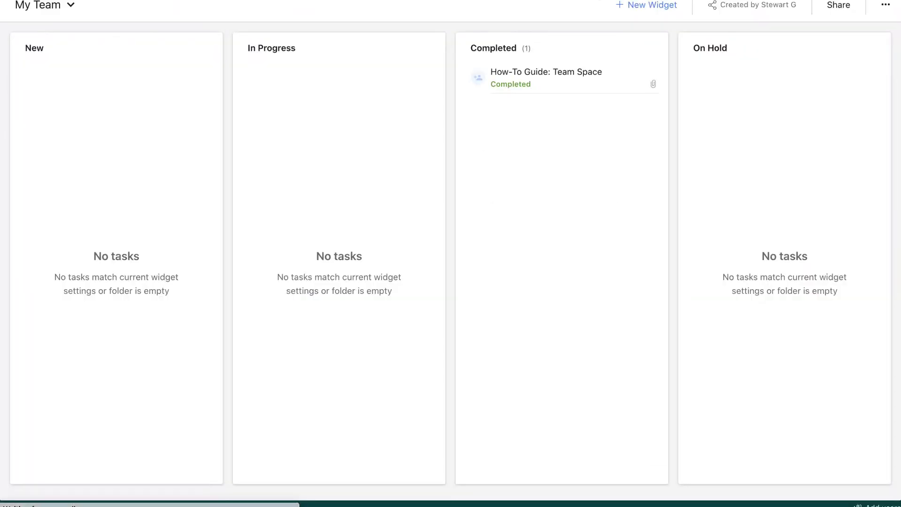
Go to the home page, view the activity Stream, and return home
left_click(17, 15)
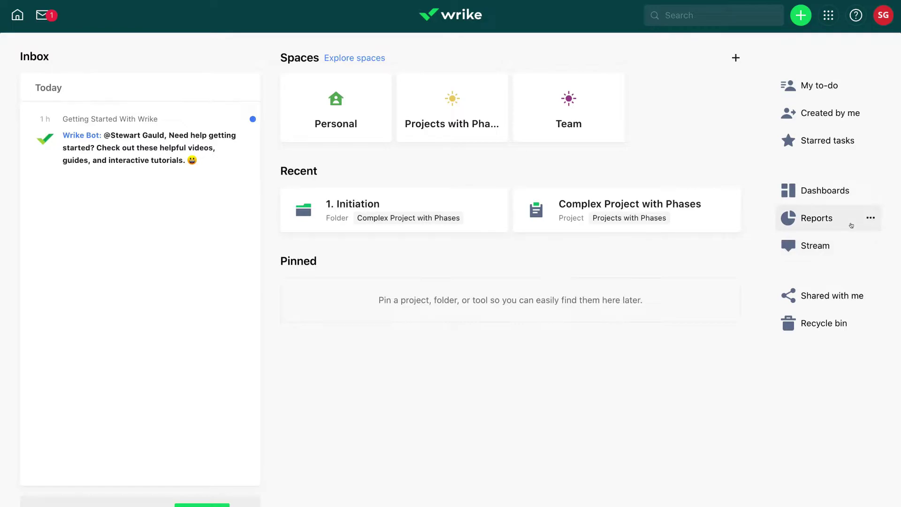
left_click(840, 240)
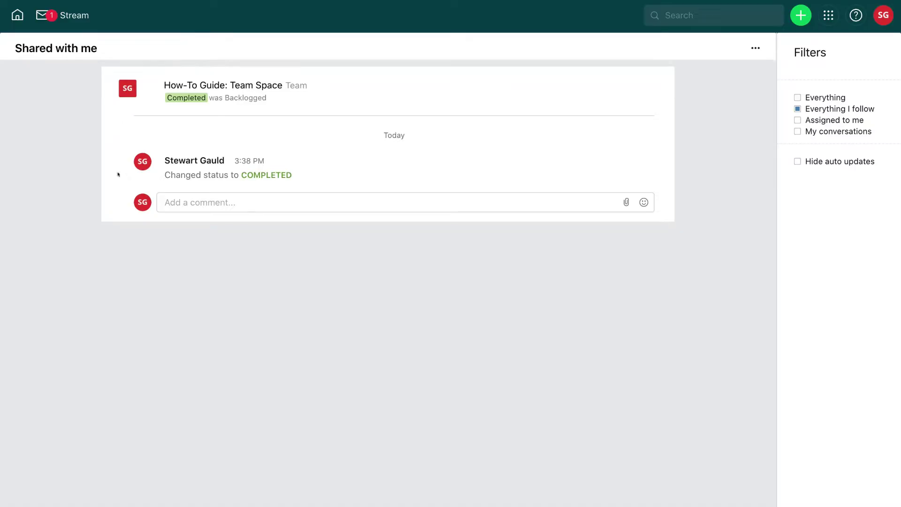
left_click(17, 15)
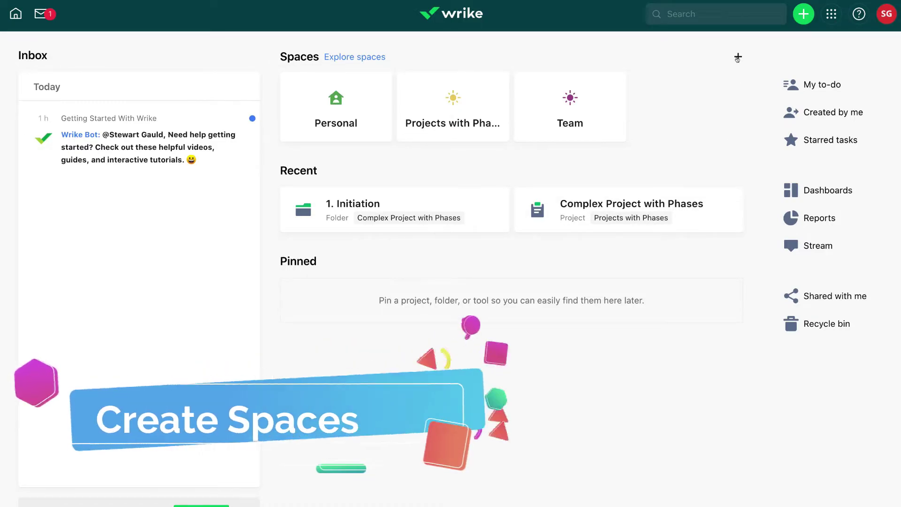
Create a private space named Marketing with the rocket icon
left_click(803, 15)
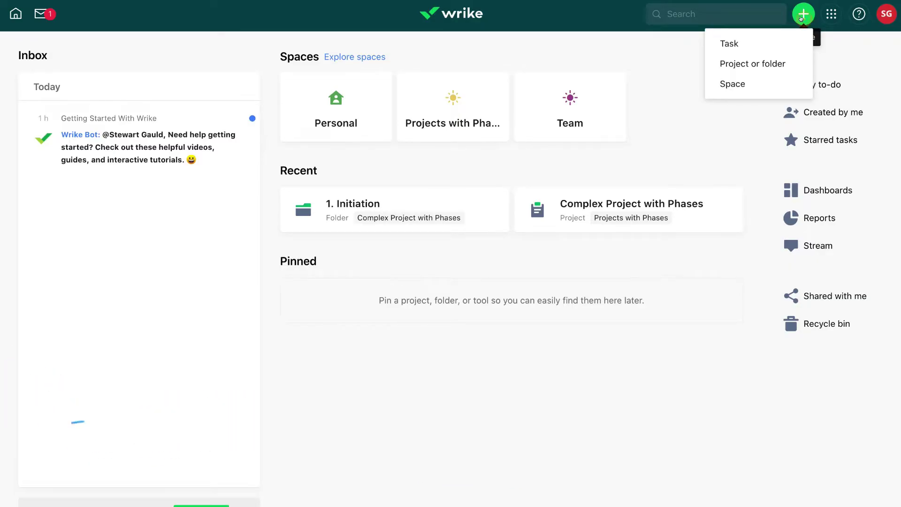
left_click(765, 82)
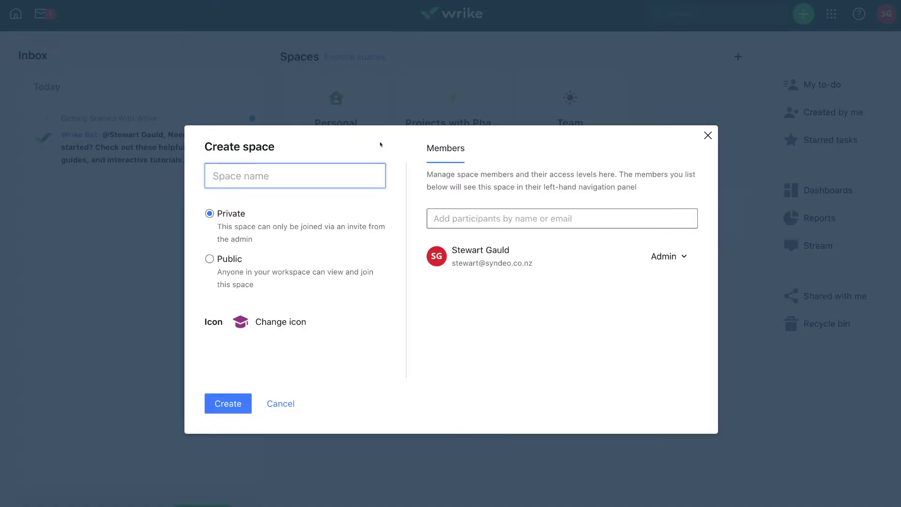
left_click(305, 173)
type("Marketing")
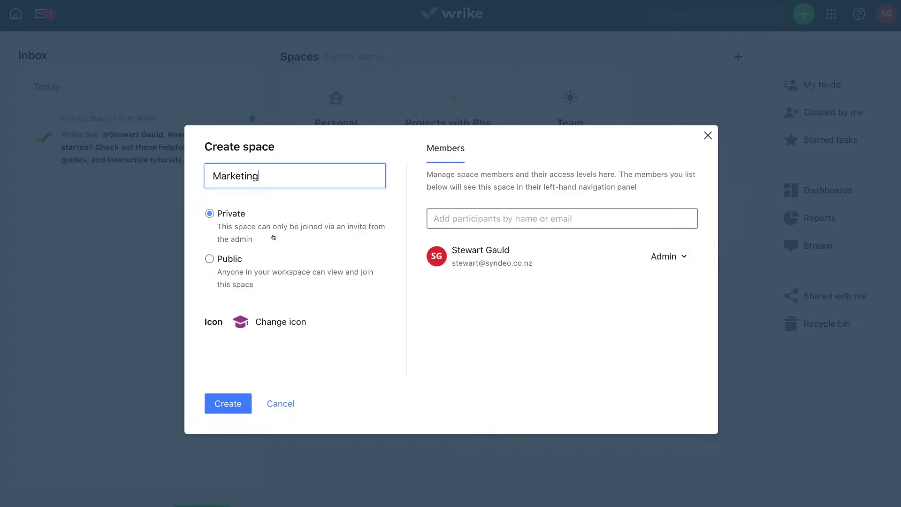
left_click(266, 321)
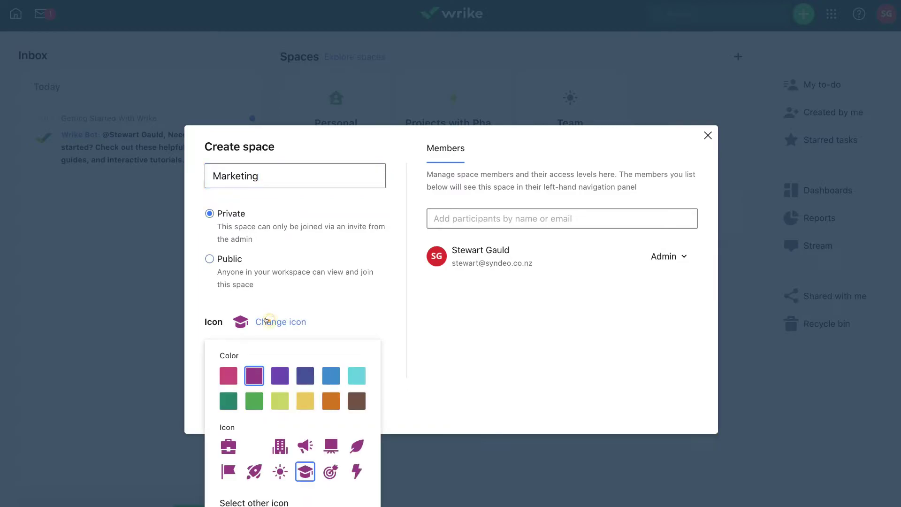
left_click(254, 471)
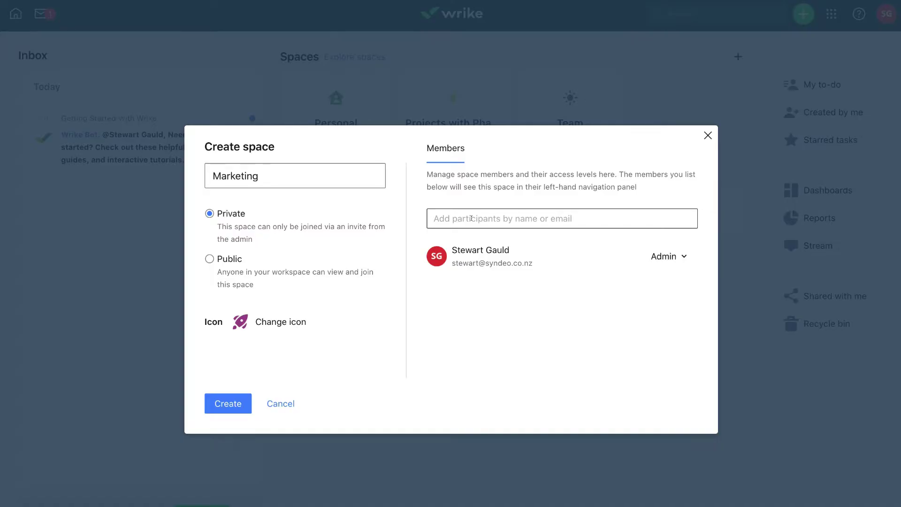
left_click(229, 403)
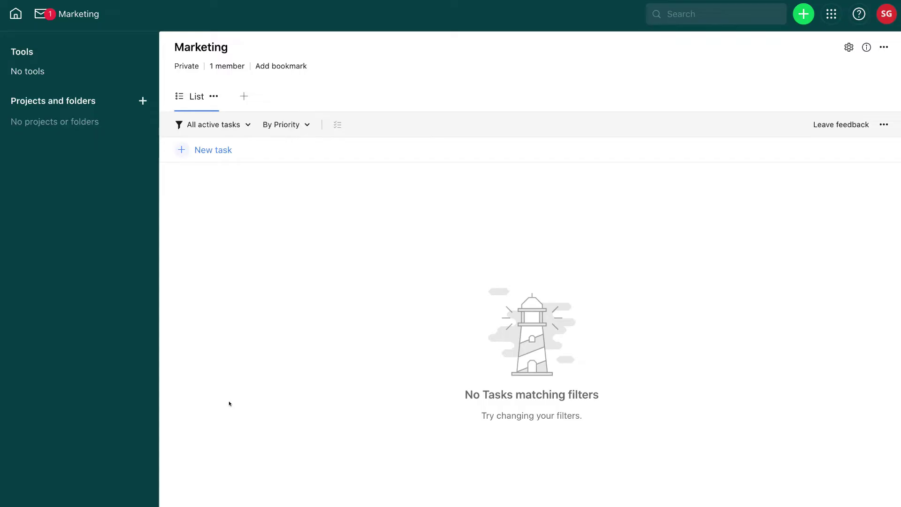
From the home page, invite two new account users by email with the Regular User license and dismiss the confirmation
left_click(16, 15)
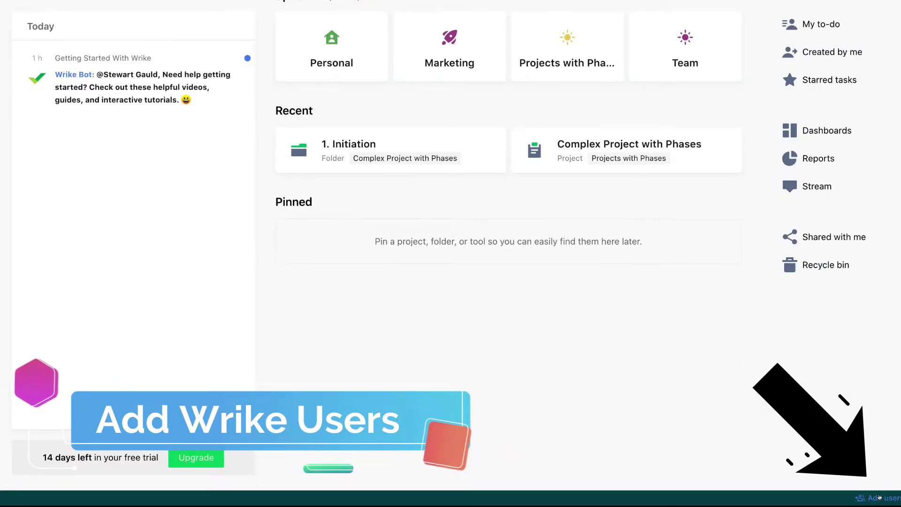
left_click(879, 497)
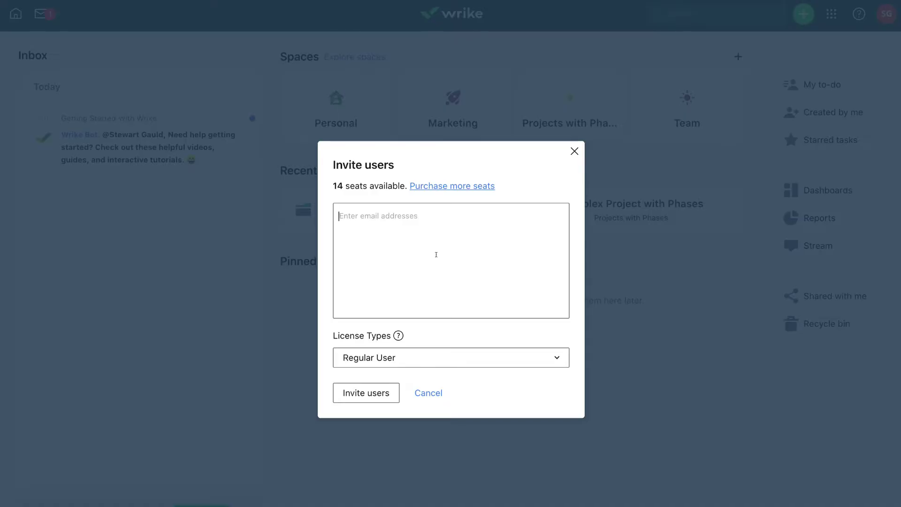
key("ctrl+v")
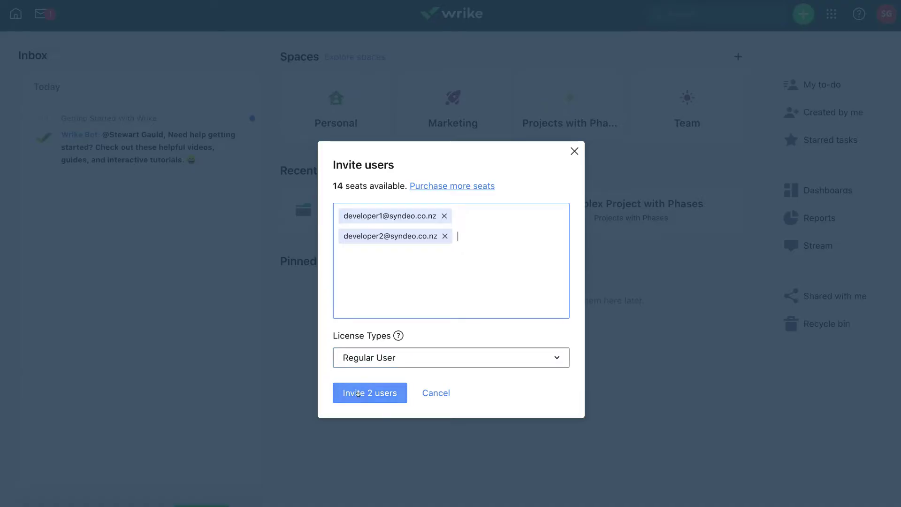
left_click(388, 394)
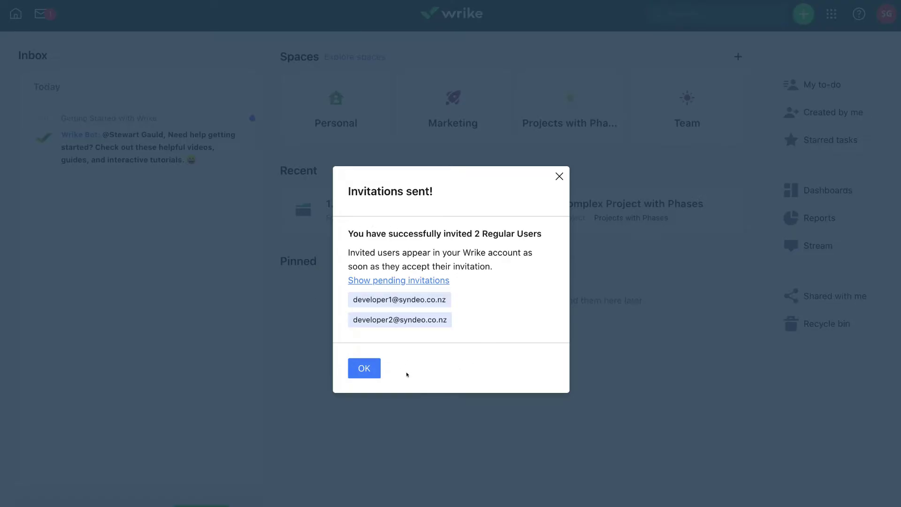
left_click(369, 365)
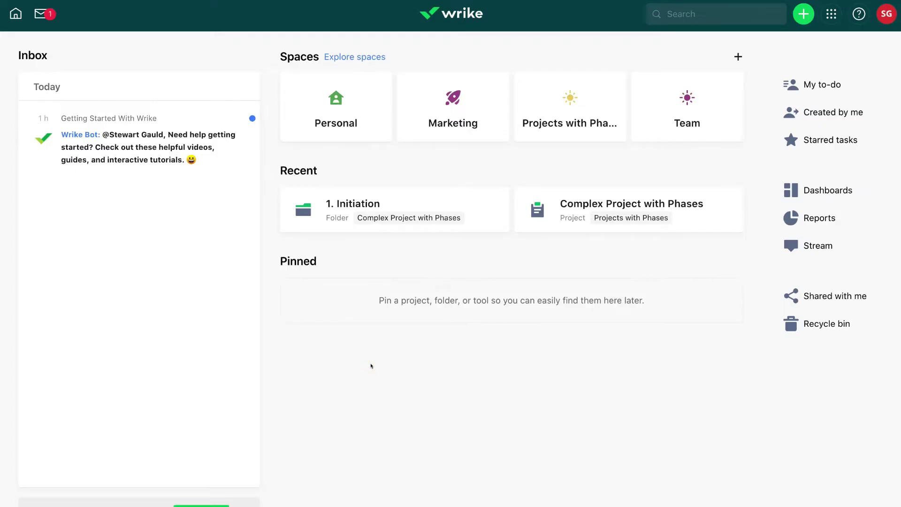
Add the two invited users as members of the Marketing space and save the space settings
left_click(442, 96)
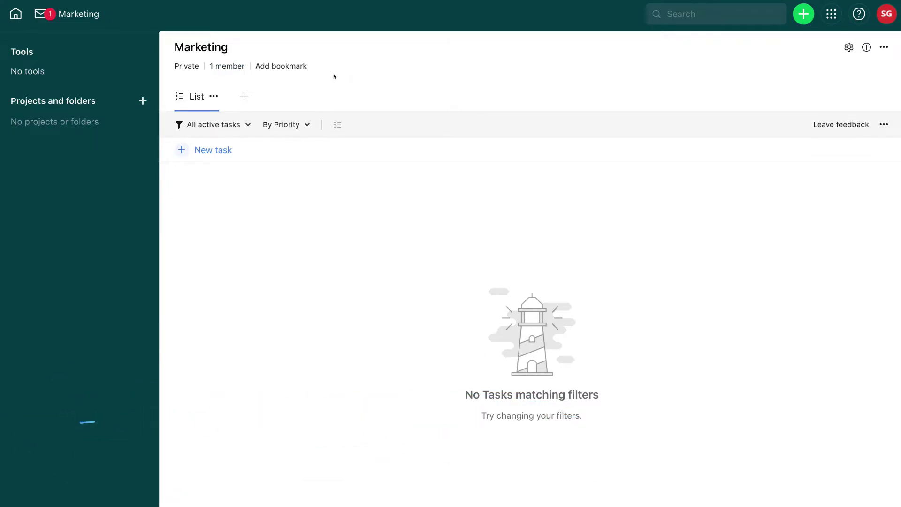
left_click(225, 66)
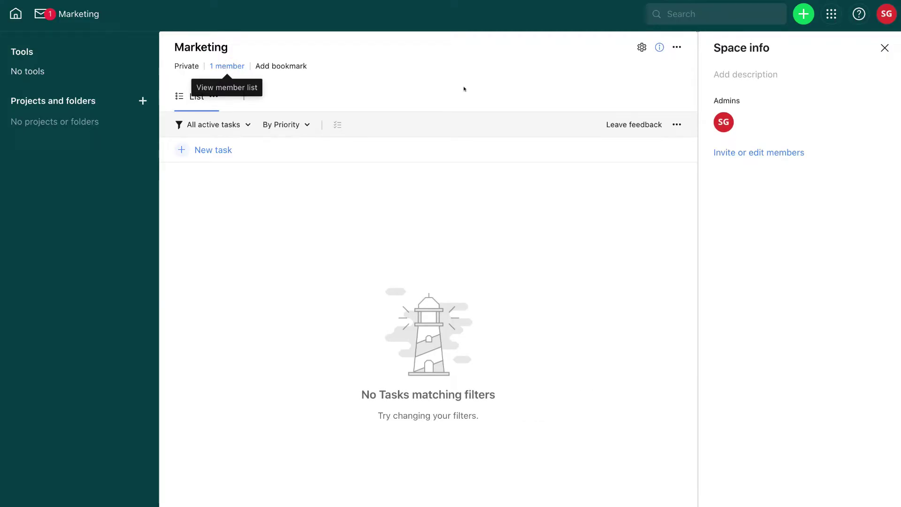
left_click(750, 154)
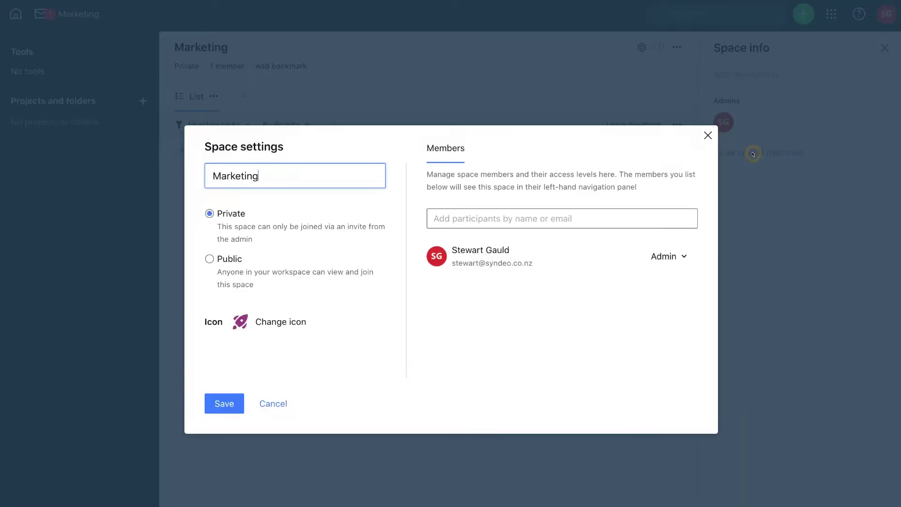
left_click(465, 216)
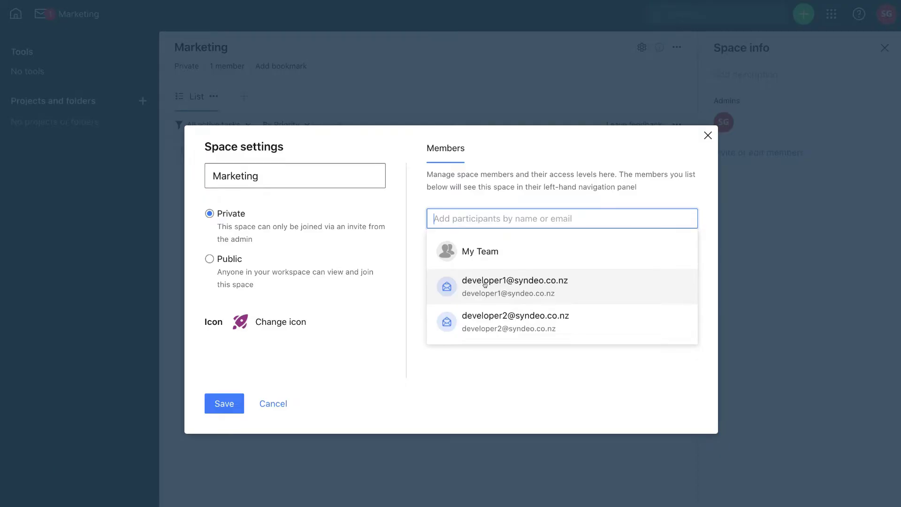
left_click(509, 285)
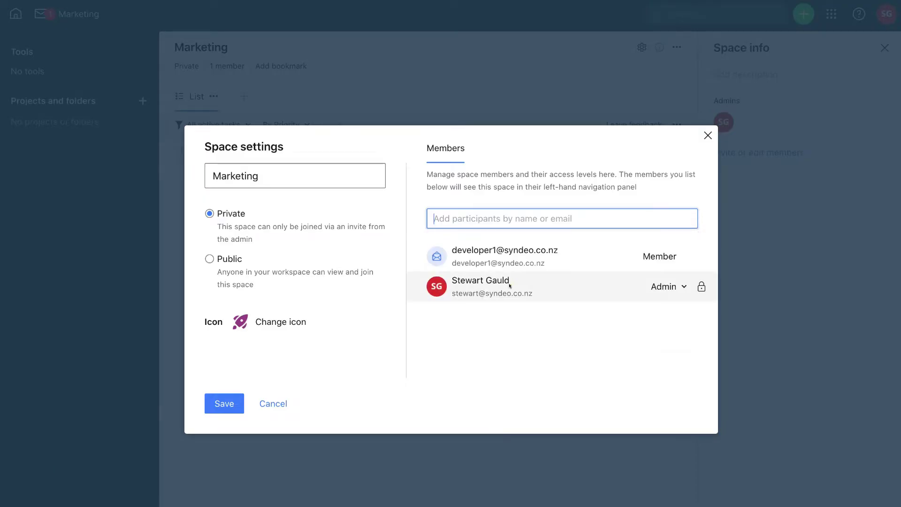
left_click(484, 219)
left_click(487, 273)
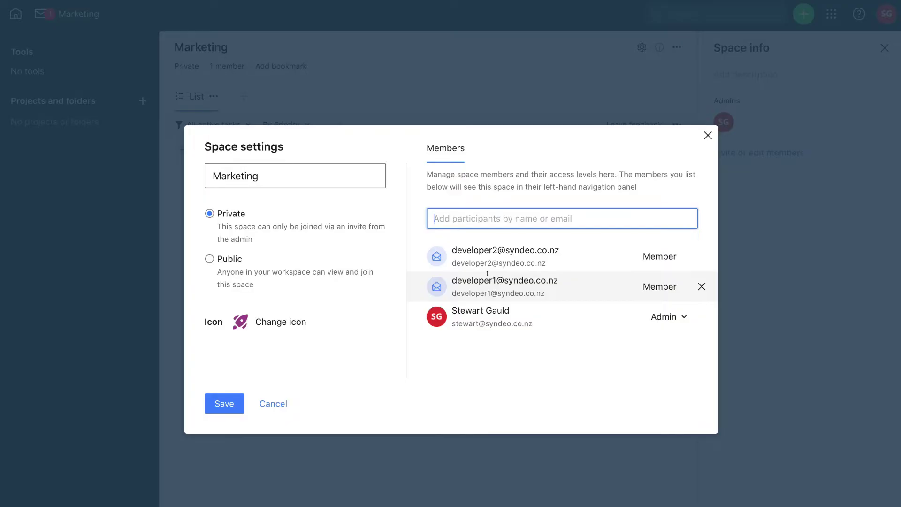
left_click(231, 407)
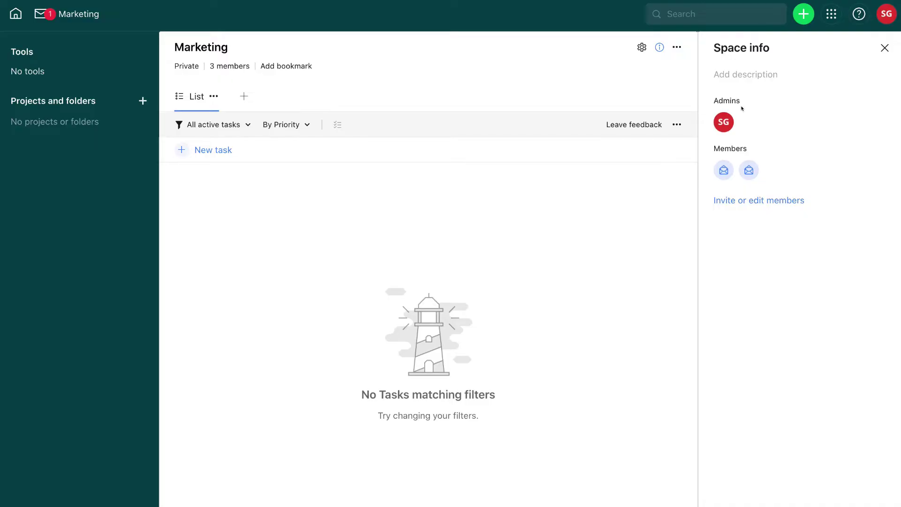
left_click(739, 75)
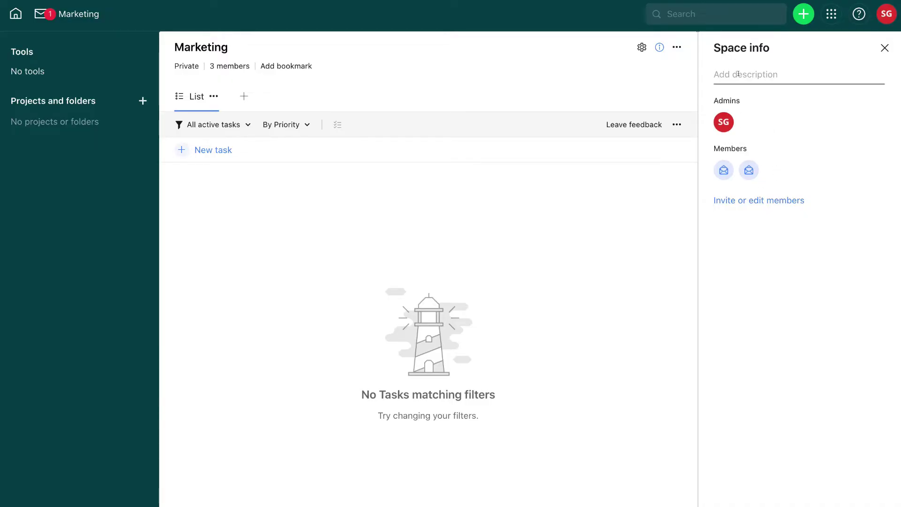
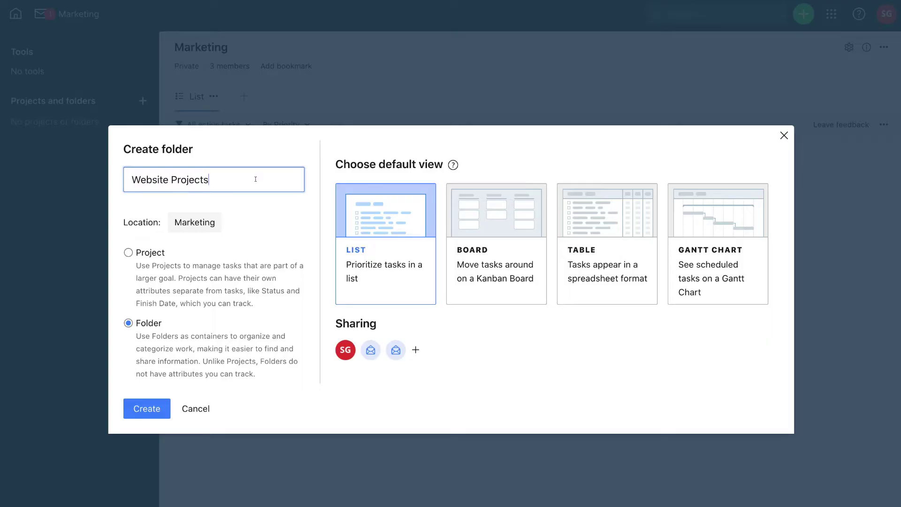
Create a folder named Website Projects in the Marketing space with List as its default view
left_click(151, 408)
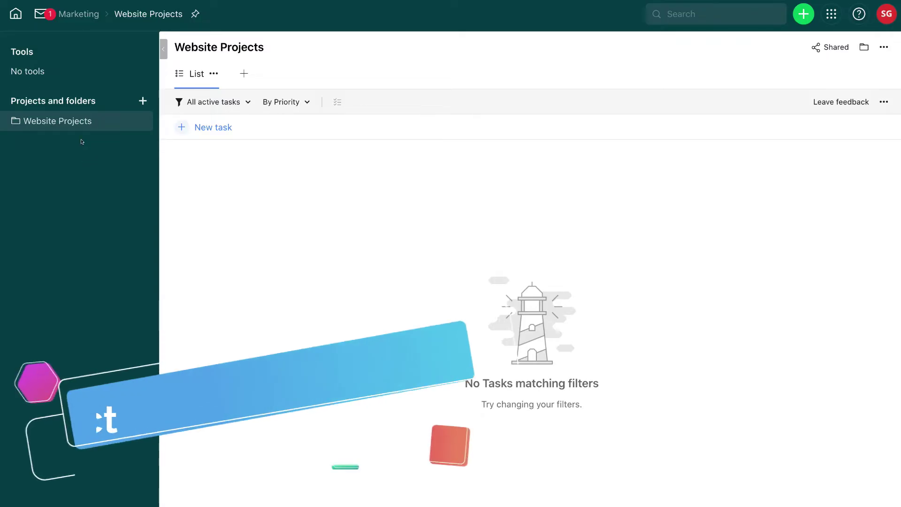
Start a new project in the Marketing space named Bright Smile (Dentist) and add an invited user as second project owner
left_click(142, 100)
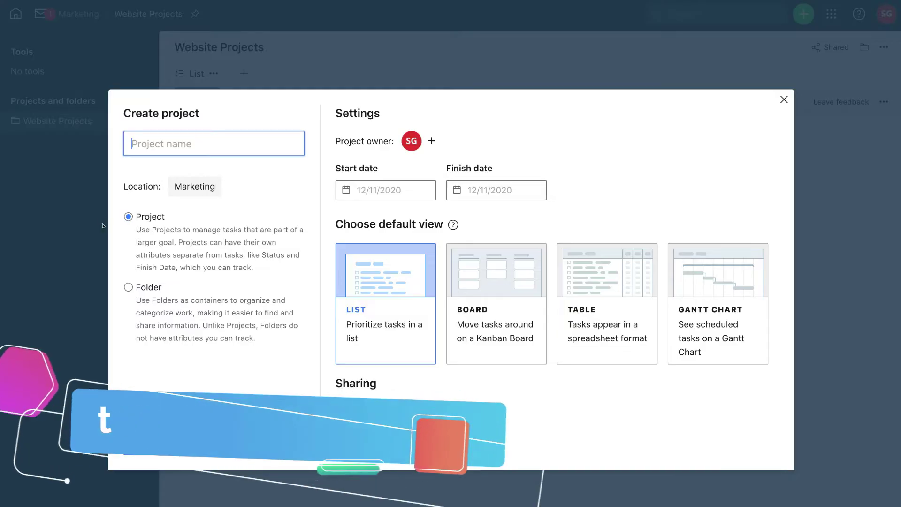
left_click(182, 146)
type("Bright Smile (Dentist)")
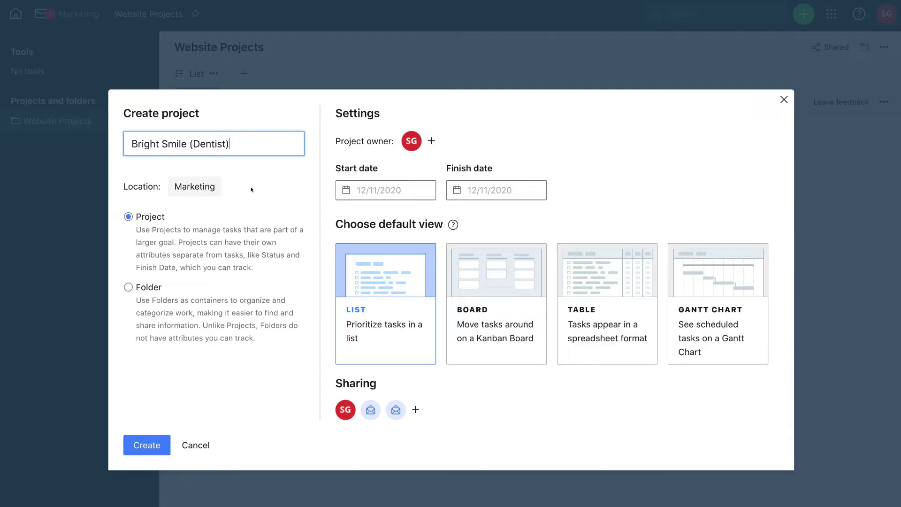
left_click(431, 140)
left_click(433, 202)
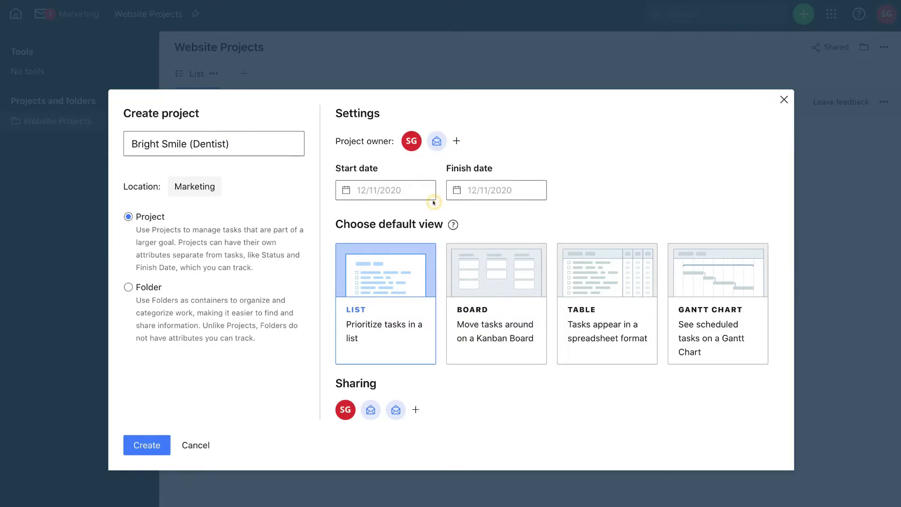
Schedule the project from 01/11/2020 to 30/11/2020 and create it with Board as its default view
left_click(389, 184)
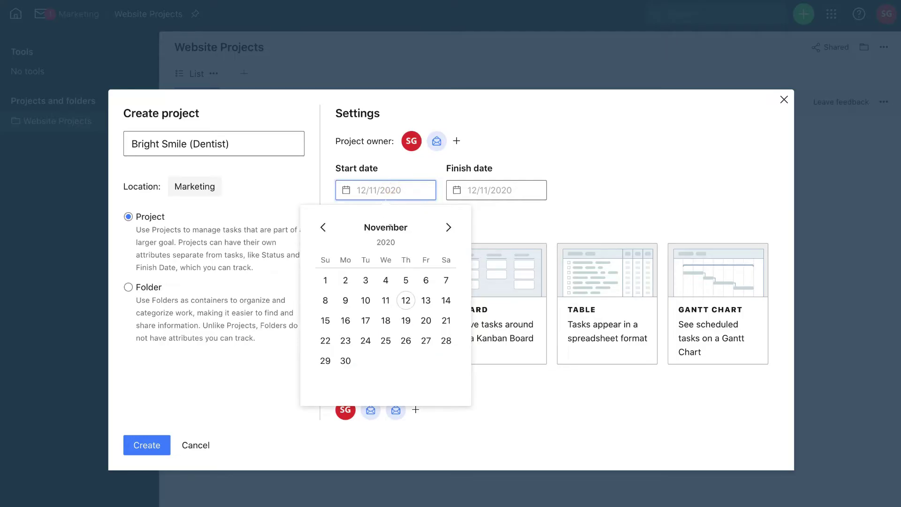
left_click(327, 281)
left_click(477, 180)
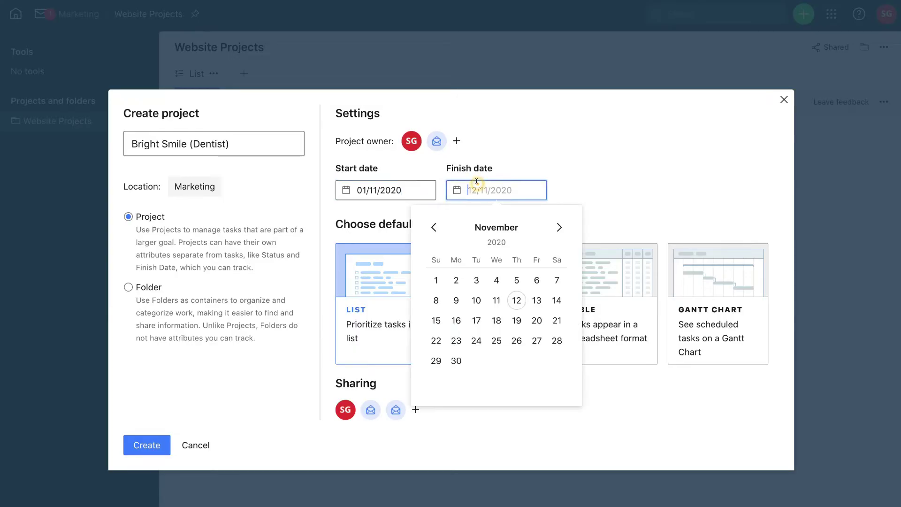
left_click(453, 361)
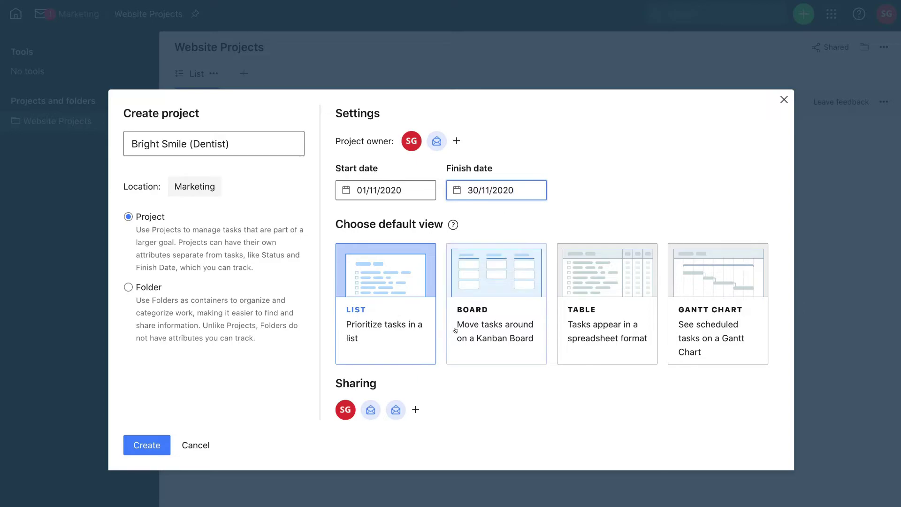
left_click(519, 283)
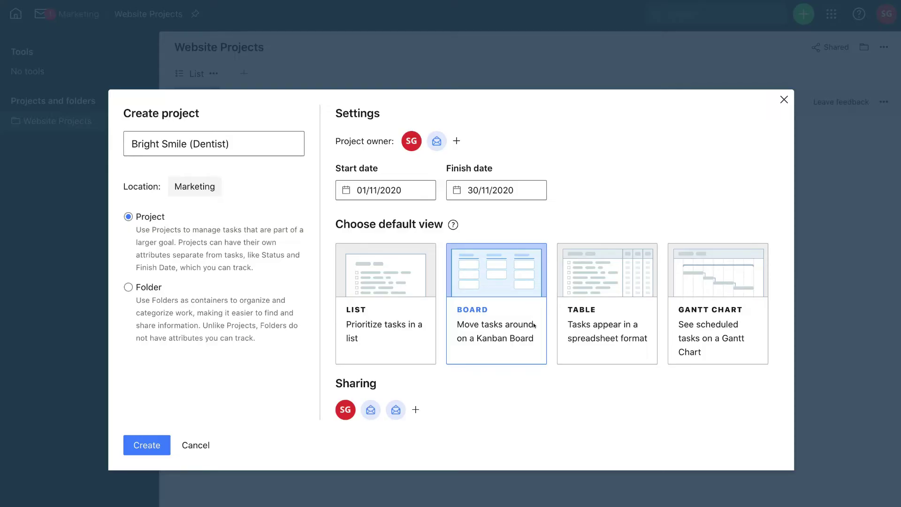
left_click(151, 443)
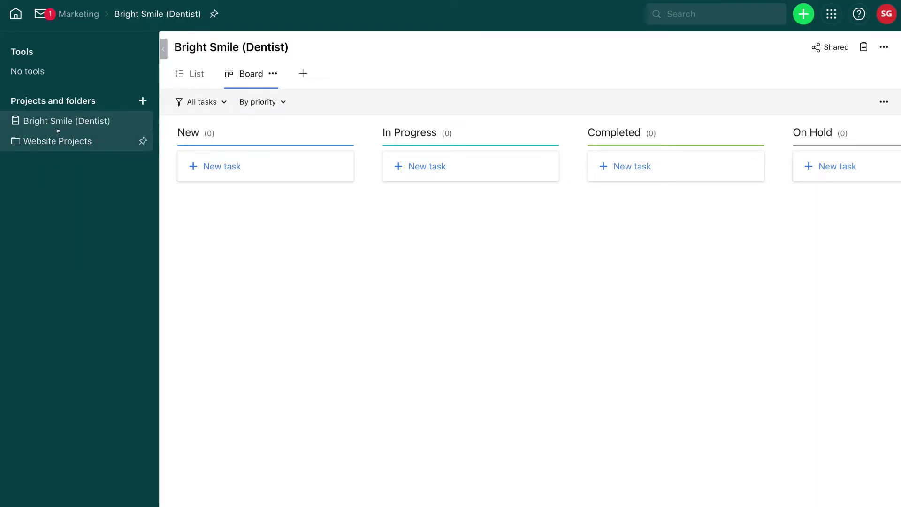
Move the Bright Smile (Dentist) project into the Website Projects folder and pin it
left_click_drag(55, 121, 53, 140)
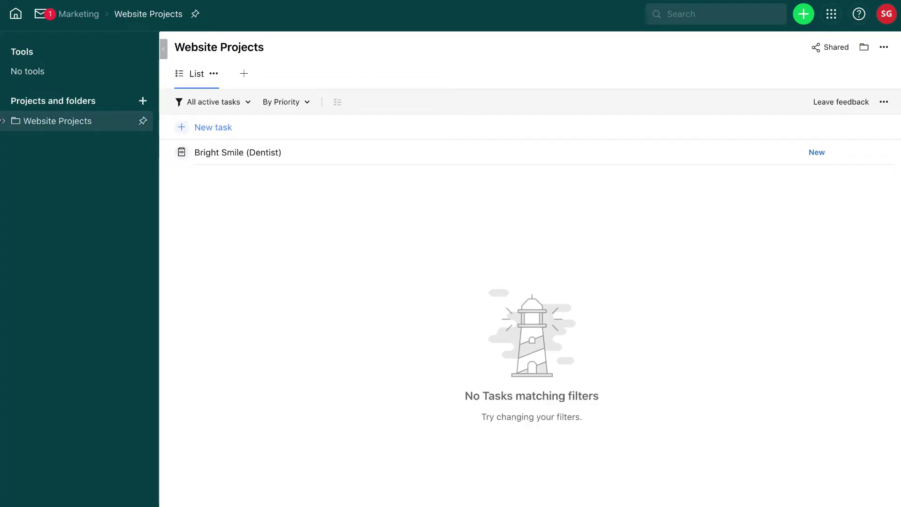
left_click(3, 120)
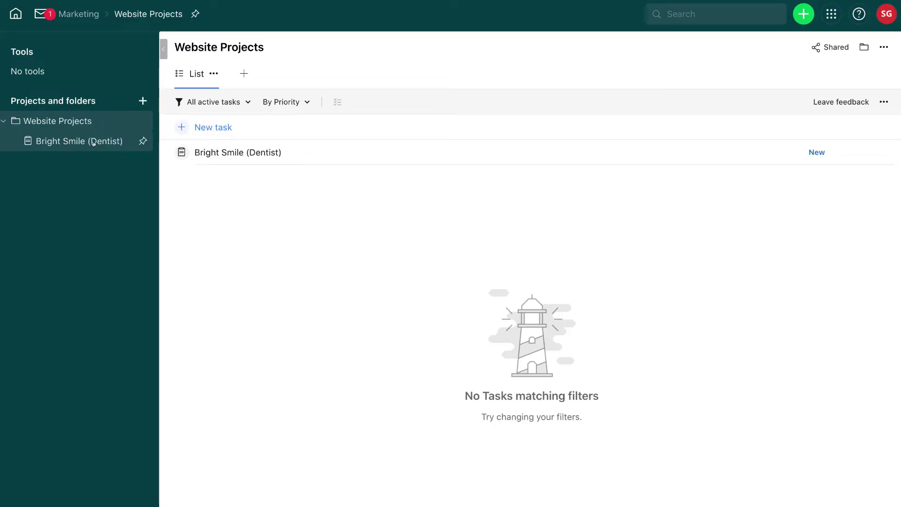
left_click(141, 142)
Return to the home page and reopen the Bright Smile (Dentist) project through the Marketing space
left_click(16, 15)
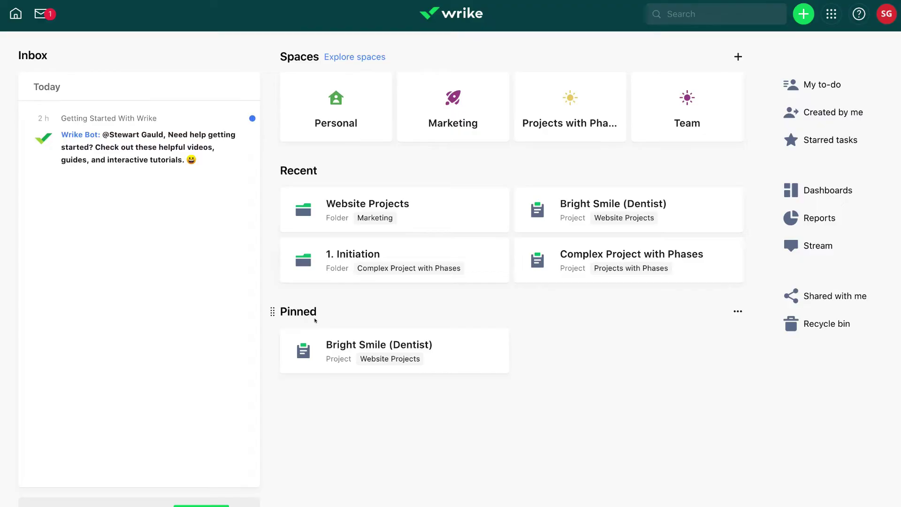
left_click(450, 118)
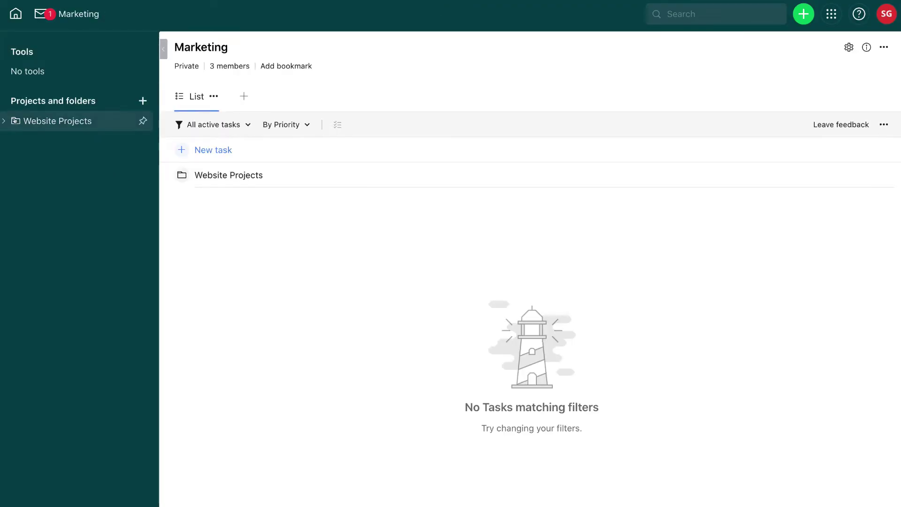
left_click(4, 120)
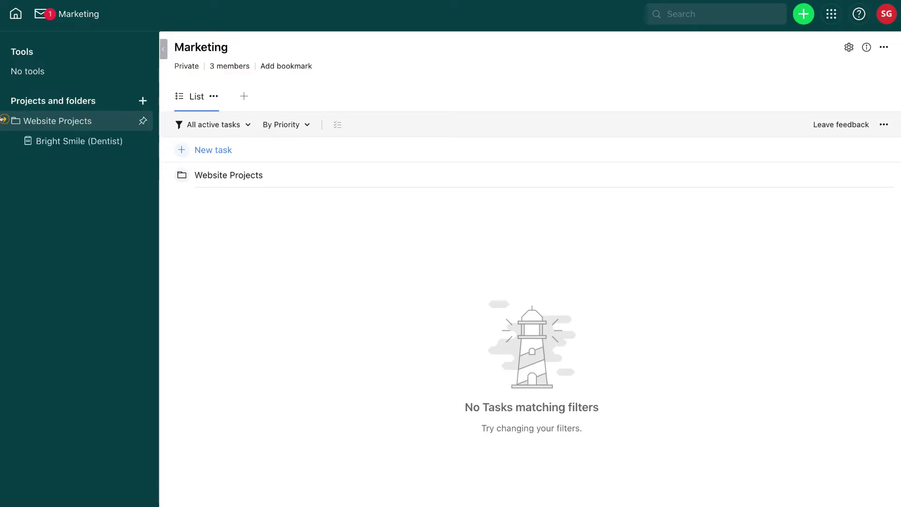
left_click(41, 142)
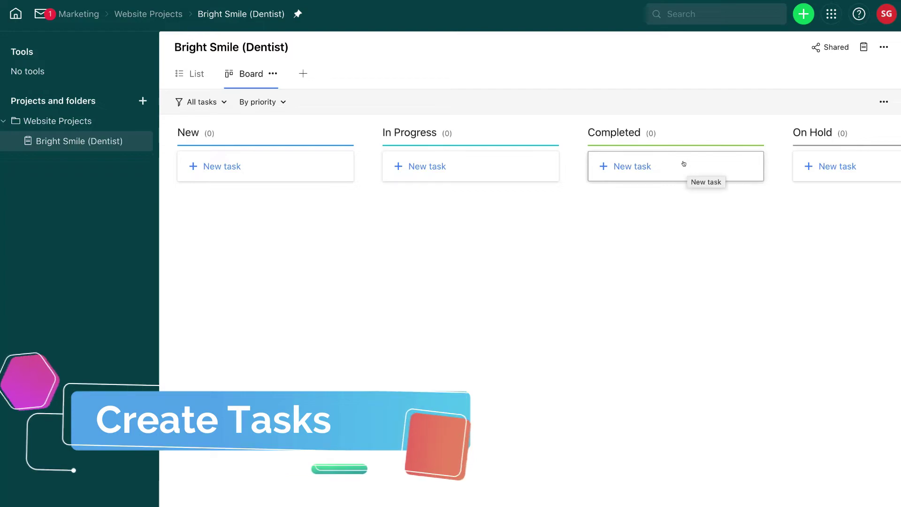
Add a task titled Logo design to the New column of the project board and dismiss the Grammarly sign-in popup
left_click(803, 14)
left_click(640, 56)
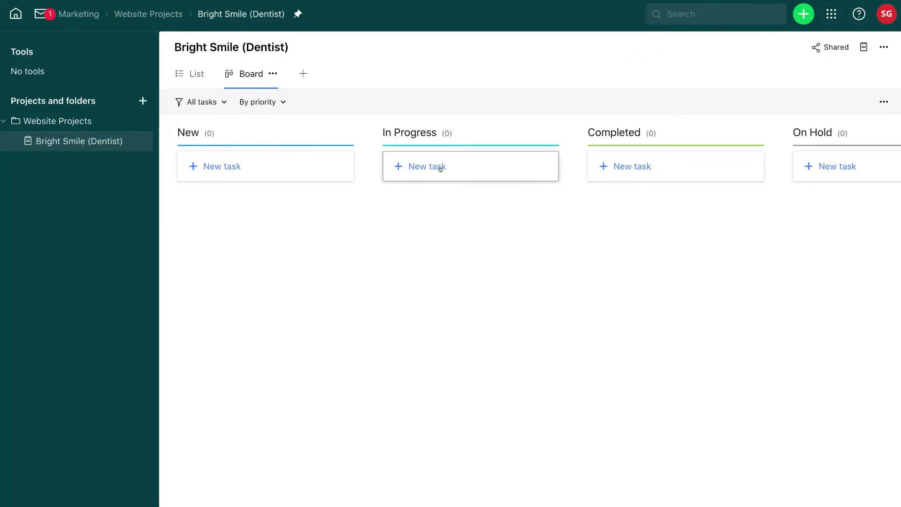
left_click(223, 162)
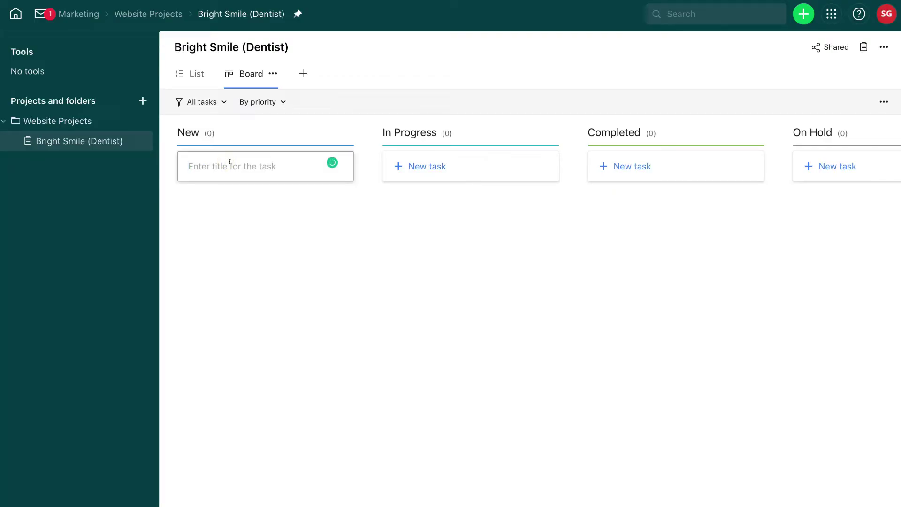
type("Logo design")
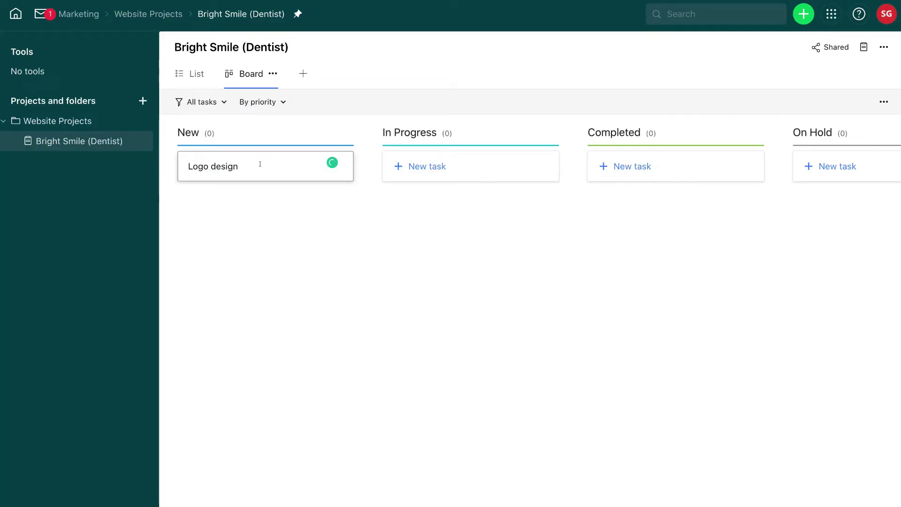
key("Return")
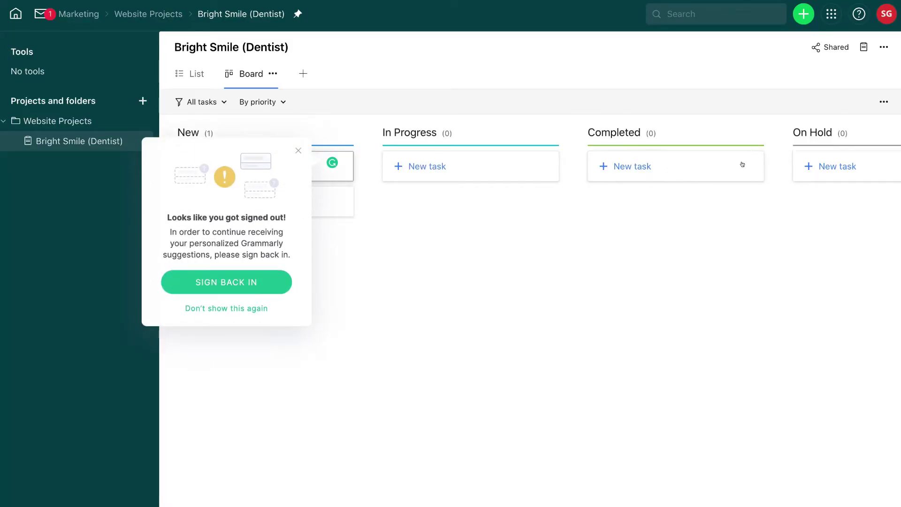
left_click(296, 150)
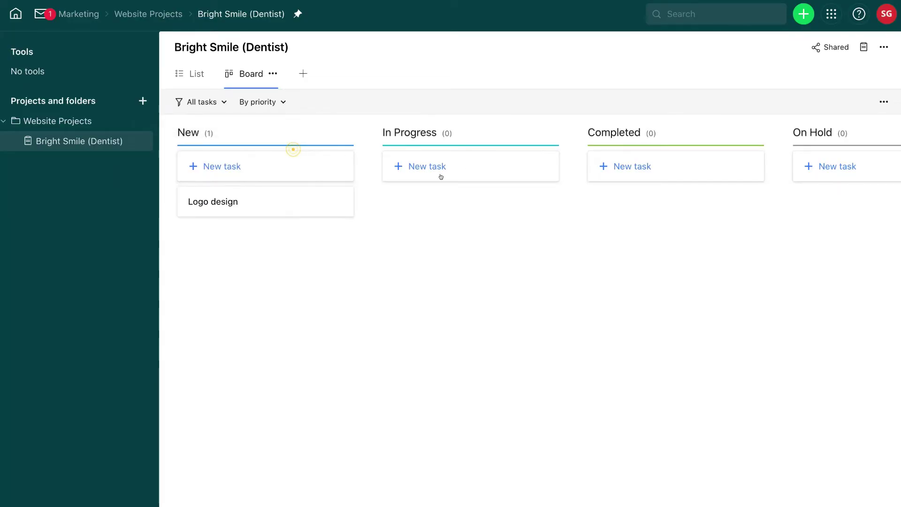
Open the Logo design task to examine its detail fields and description editor, and close it without editing
left_click(300, 202)
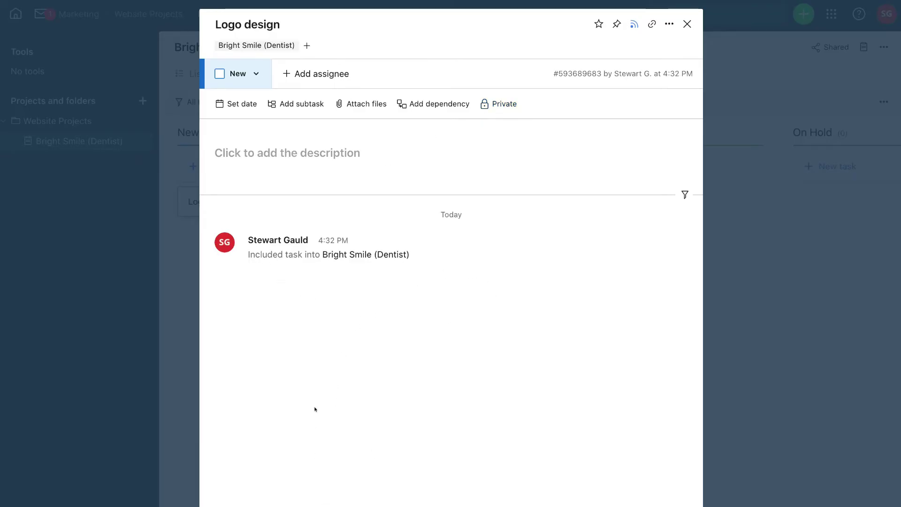
left_click(264, 159)
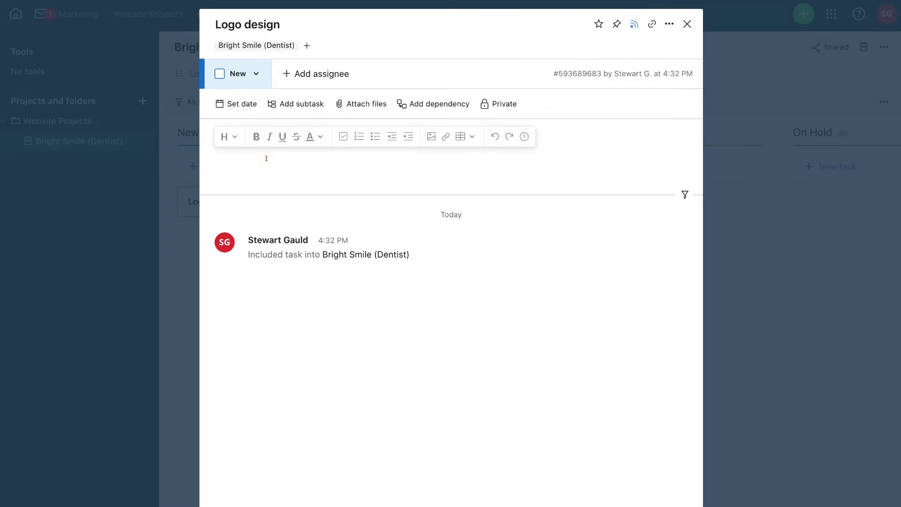
left_click(374, 349)
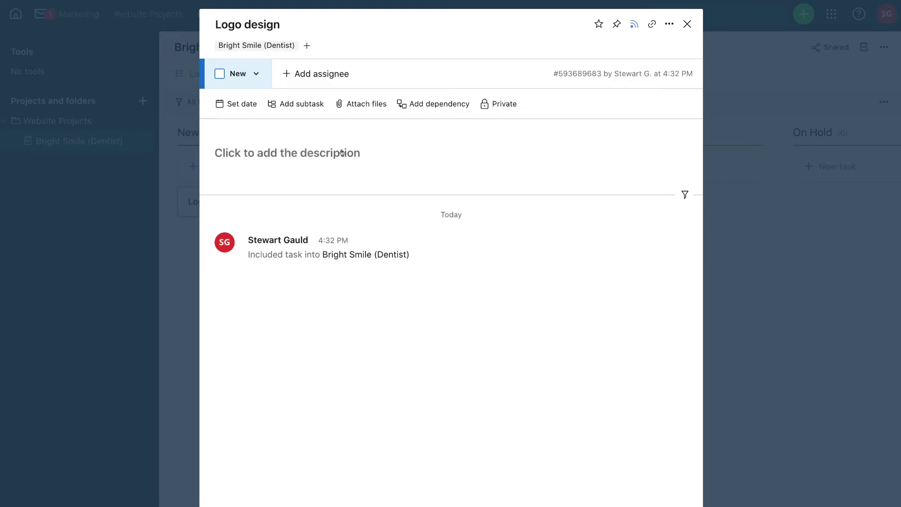
left_click(686, 23)
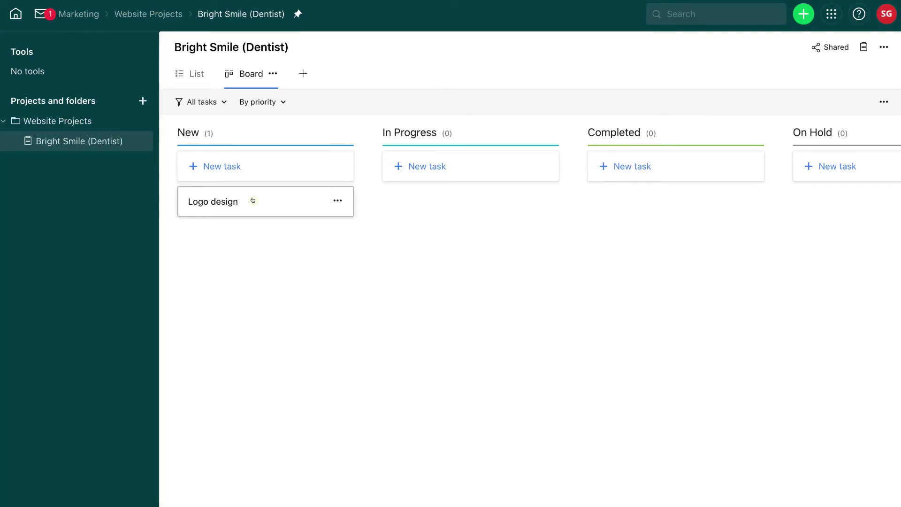
Move the Logo design task to the Completed column and from there to the In Progress column
left_click_drag(251, 200, 676, 203)
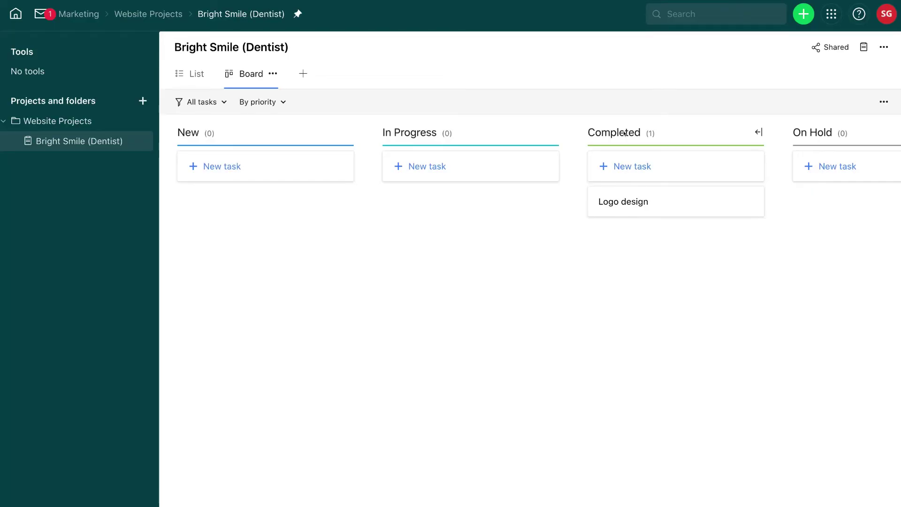
left_click(654, 202)
left_click_drag(472, 201, 458, 201)
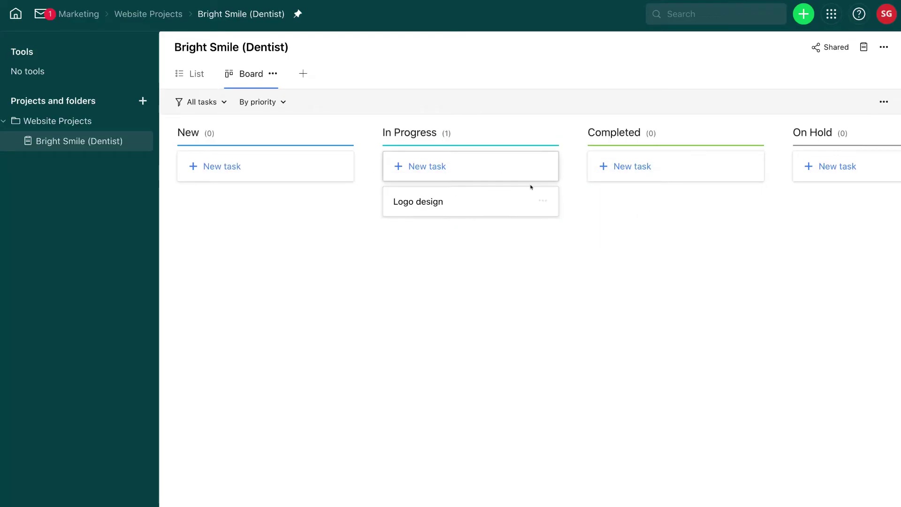
Set the importance of the Logo design task to High
left_click(542, 200)
mouse_move(587, 215)
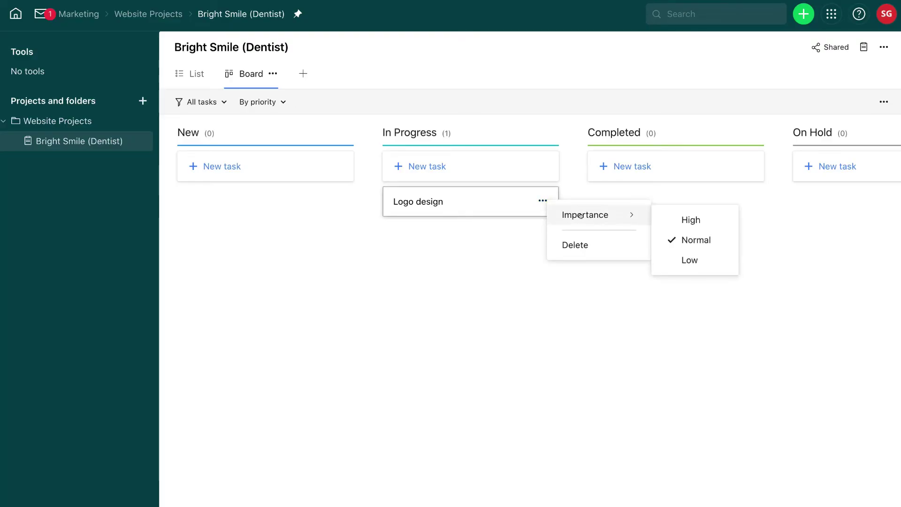
left_click(689, 219)
Change the importance of the Logo design task to Low
left_click(542, 200)
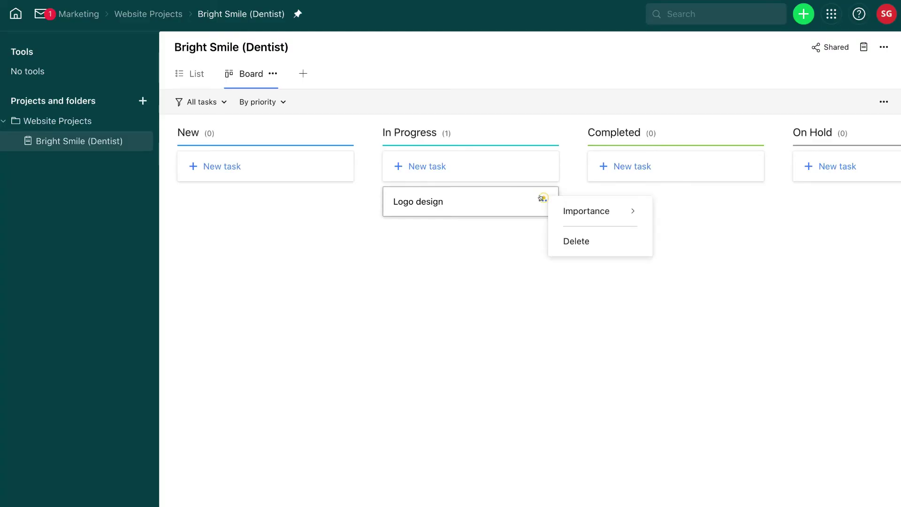
left_click(580, 211)
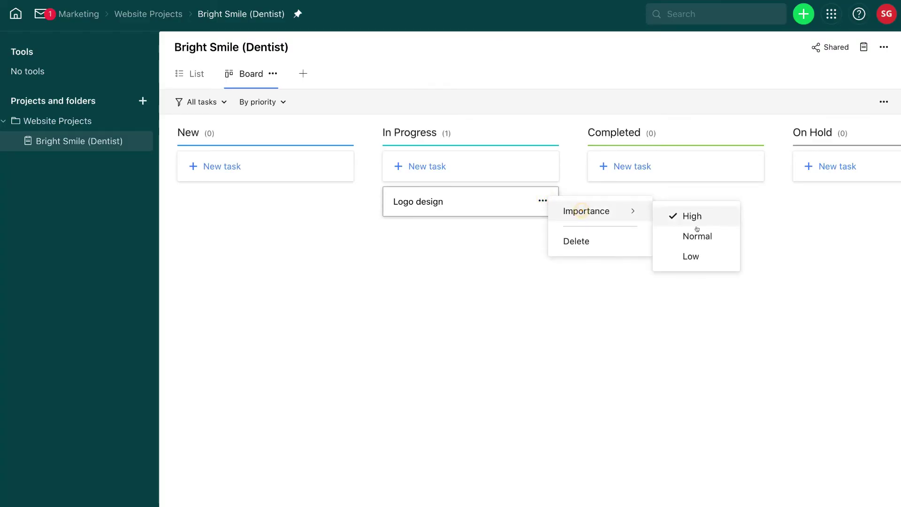
left_click(691, 255)
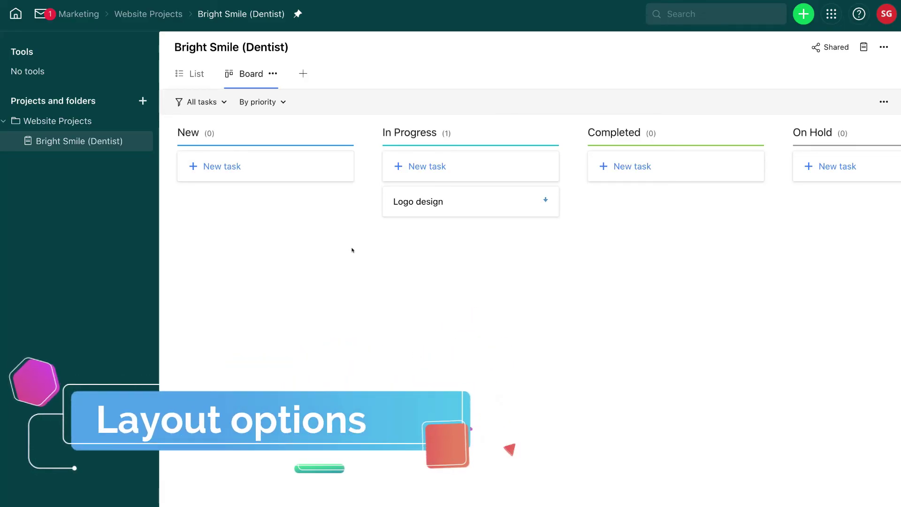
Look at the Bright Smile (Dentist) project in its List and Board views and add a Gantt Chart view
left_click(190, 74)
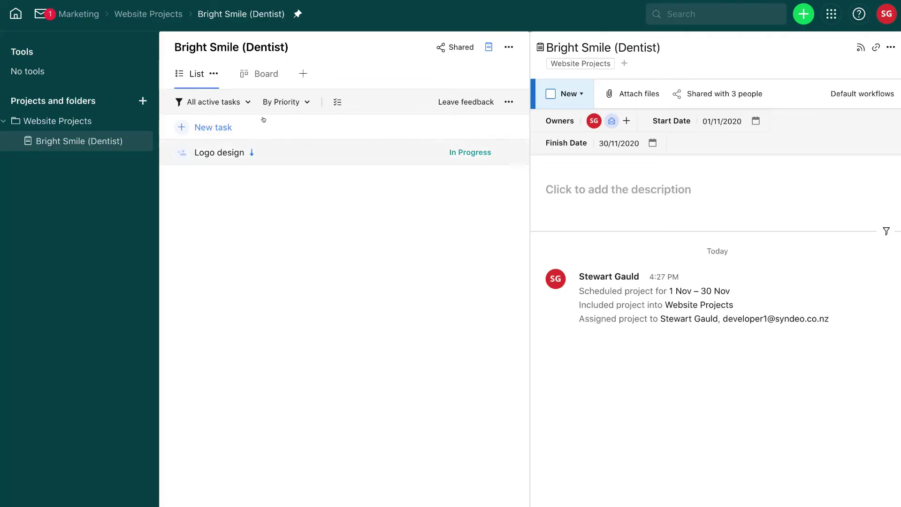
left_click(269, 74)
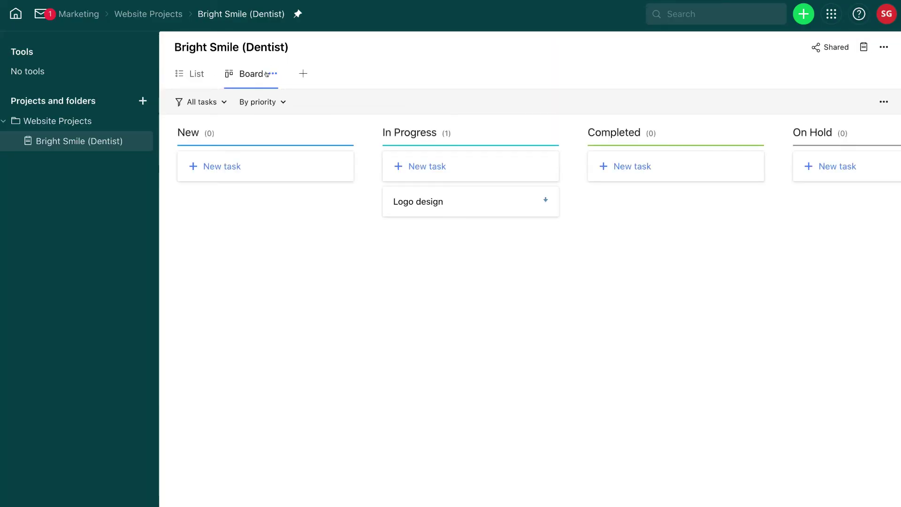
left_click(300, 73)
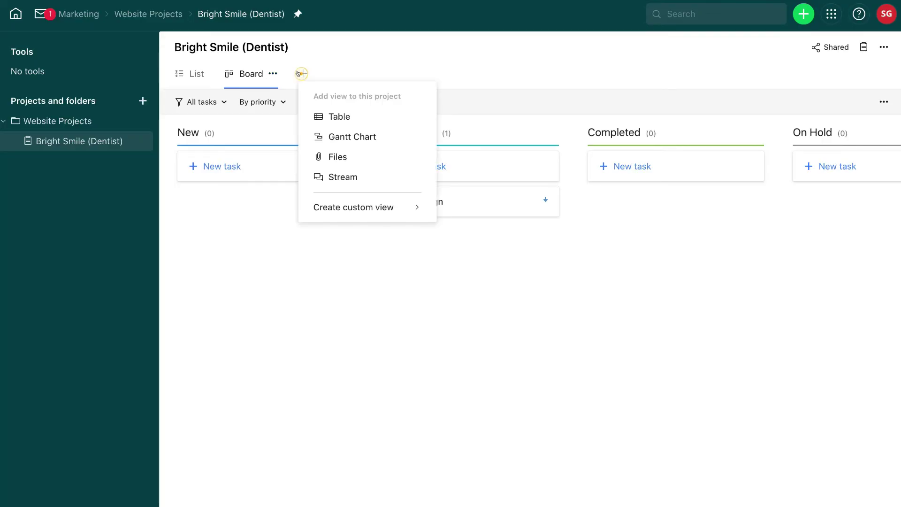
left_click(335, 141)
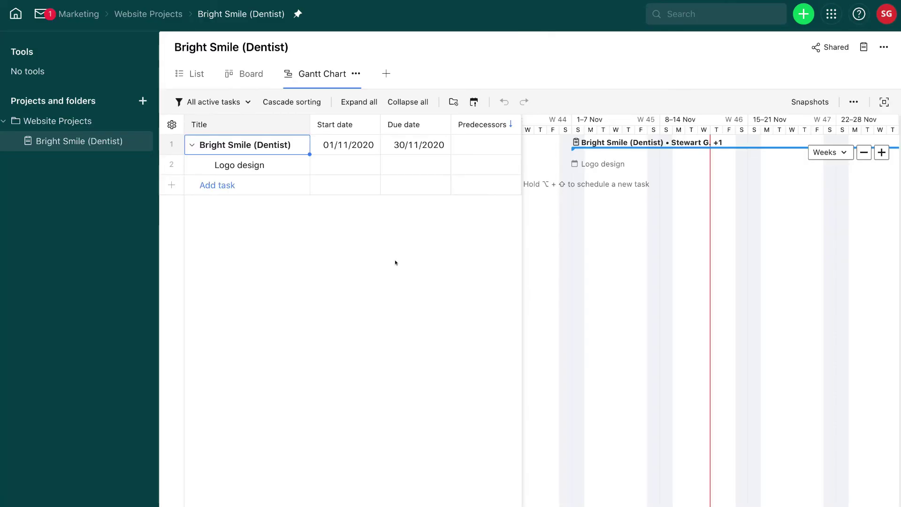